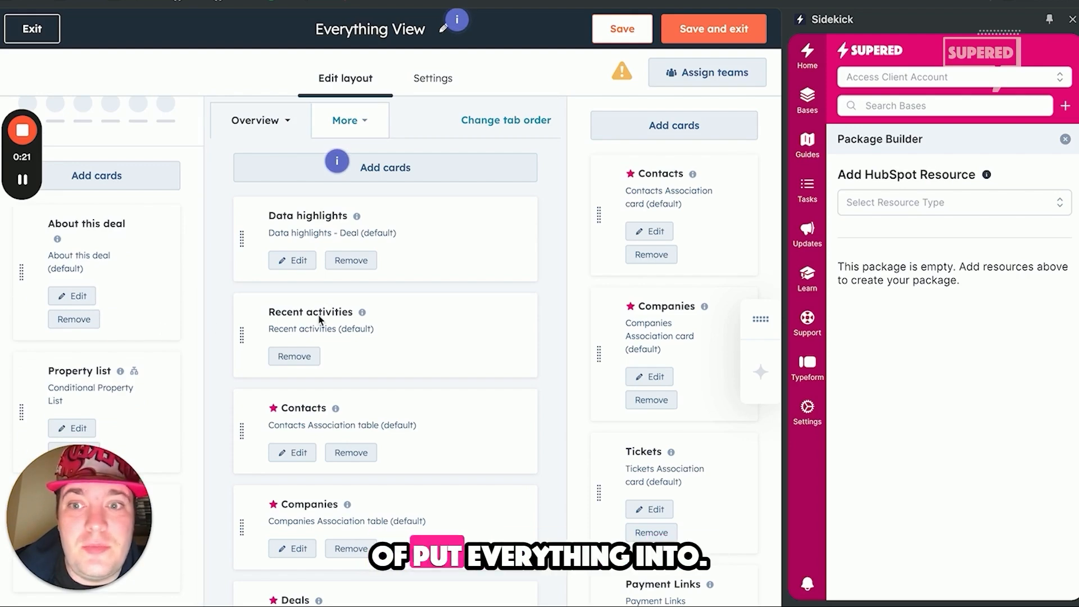
Step: Examine the cards on the deal record's Overview tab and on the custom tab of Everything View
scroll(362, 313, "down", 10)
scroll(366, 313, "up", 10)
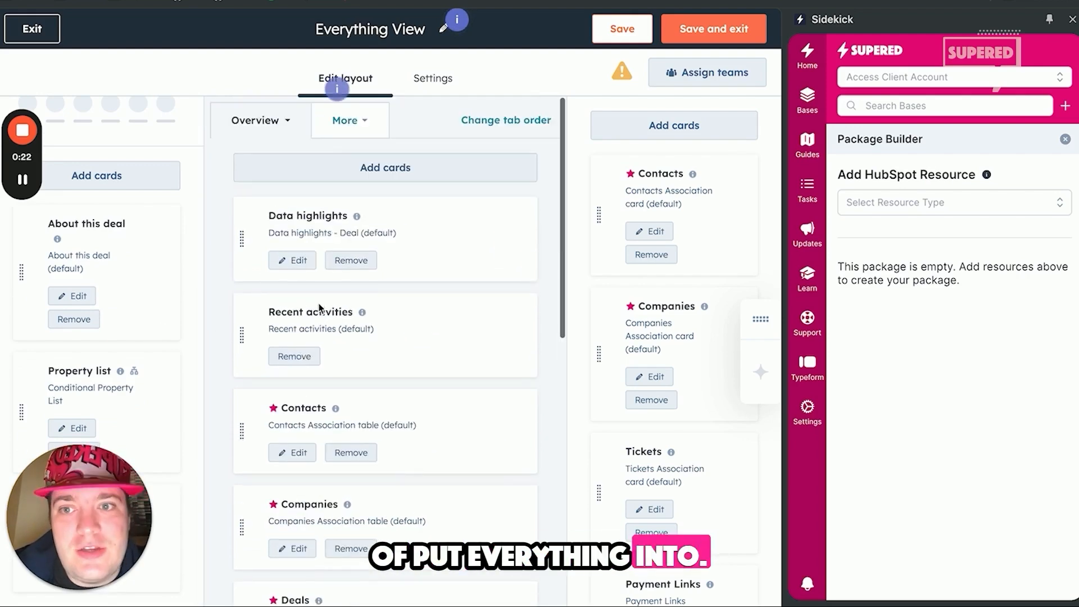
left_click(343, 121)
left_click(319, 228)
scroll(426, 271, "down", 5)
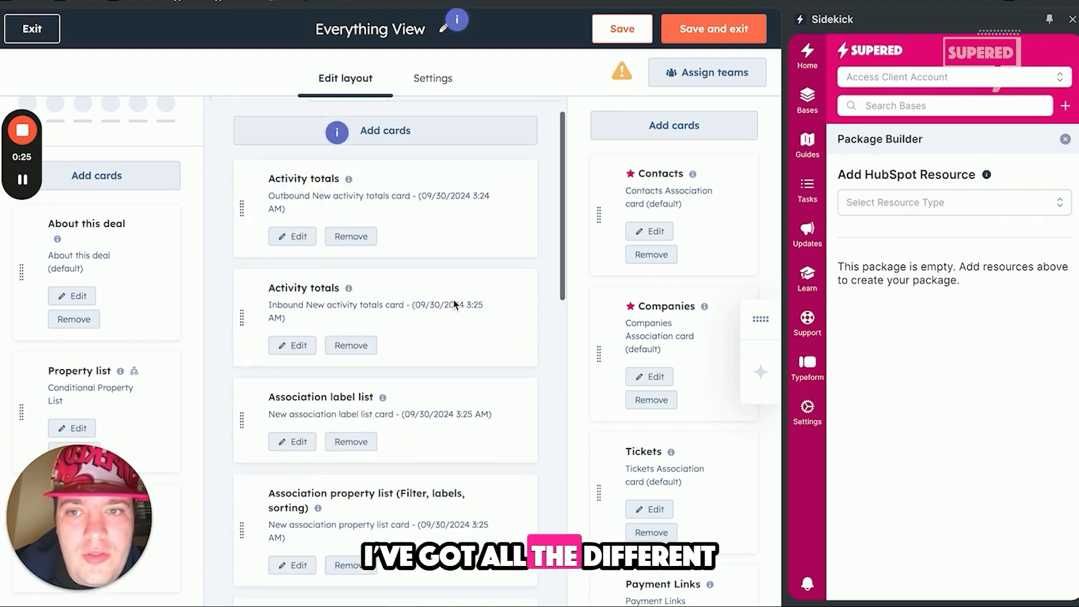
scroll(453, 299, "up", 5)
scroll(423, 282, "down", 6)
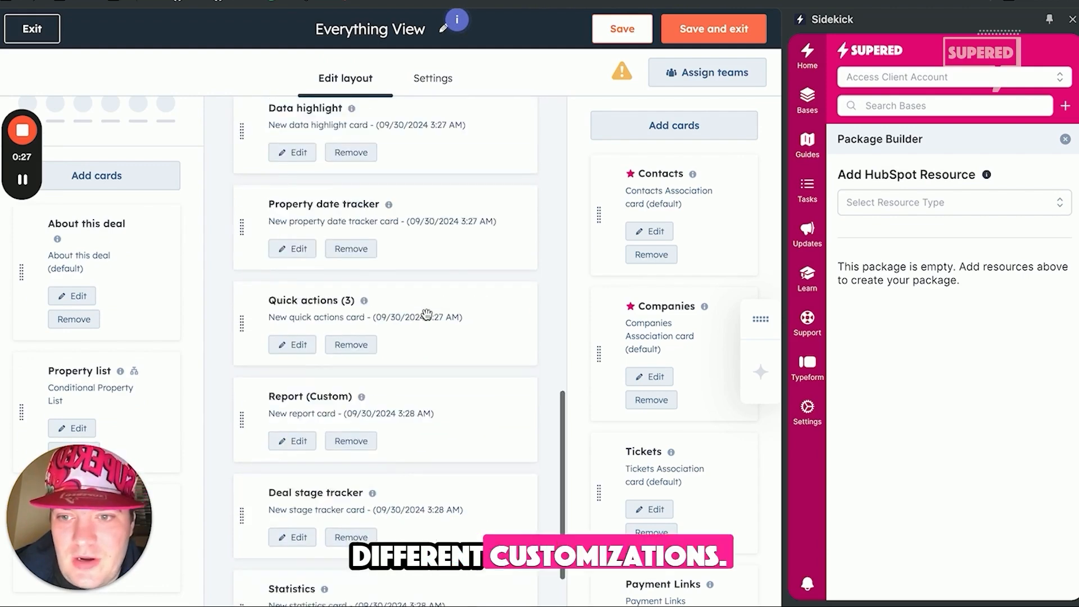
scroll(349, 270, "up", 2)
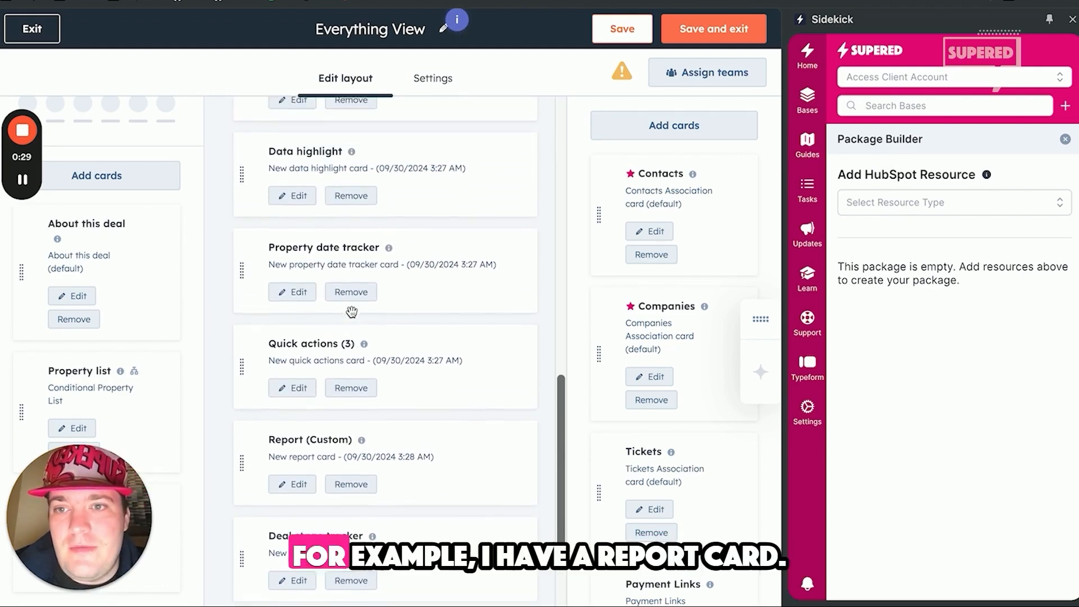
scroll(351, 312, "down", 2)
scroll(309, 381, "up", 5)
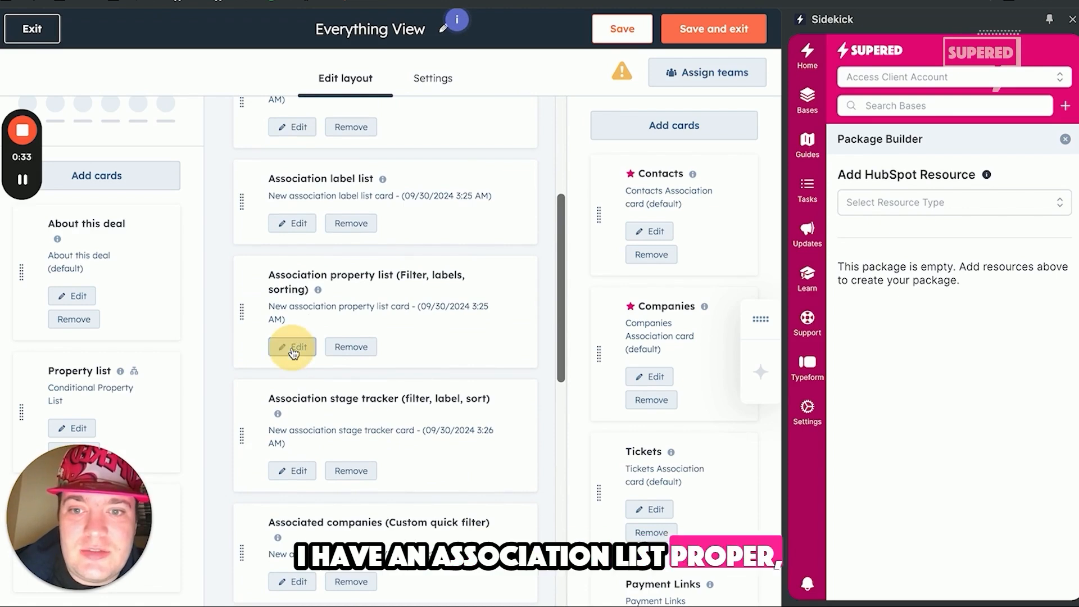
Step: Inspect the filter, label and sort settings of the association property list card, and look over the association cards in the sidebar
left_click(292, 346)
scroll(559, 232, "down", 4)
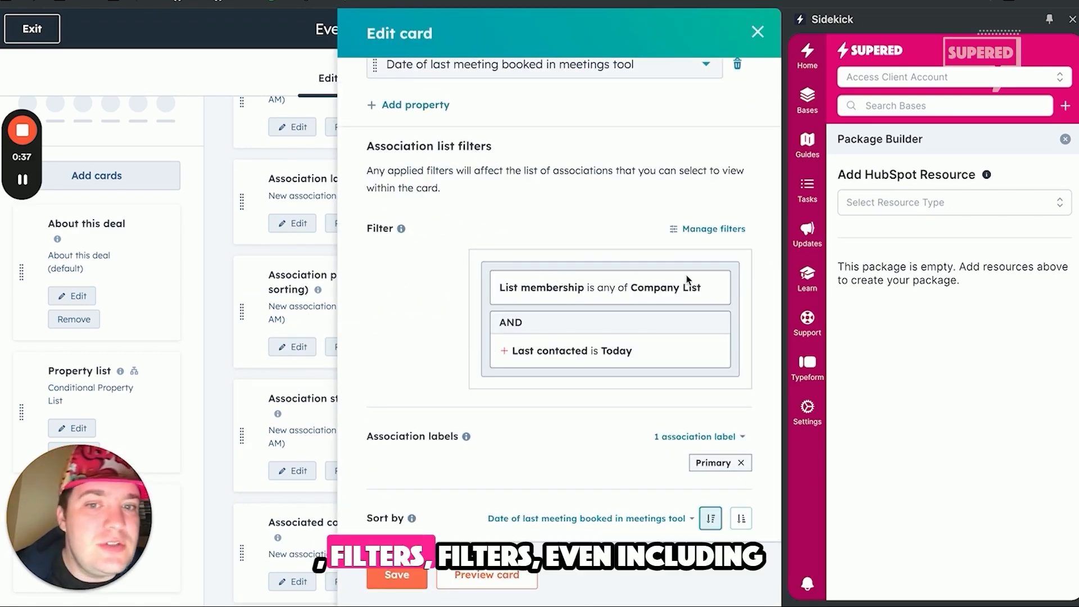
left_click(764, 37)
scroll(618, 260, "down", 10)
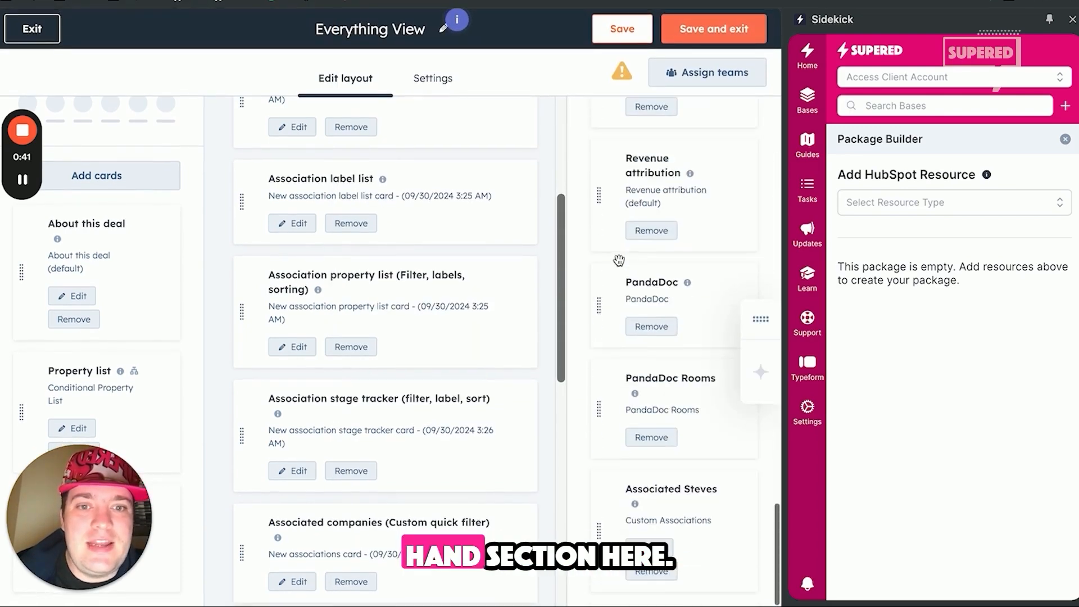
scroll(641, 250, "up", 5)
Step: Set the package's HubSpot resource type to Record Customization (Unified)
left_click(924, 200)
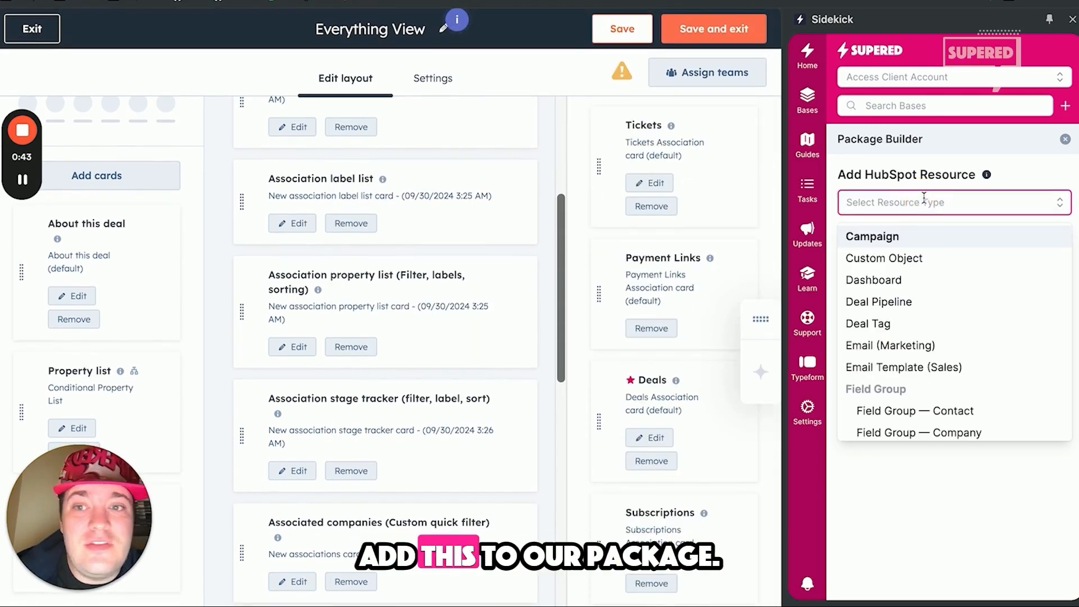
scroll(927, 309, "down", 10)
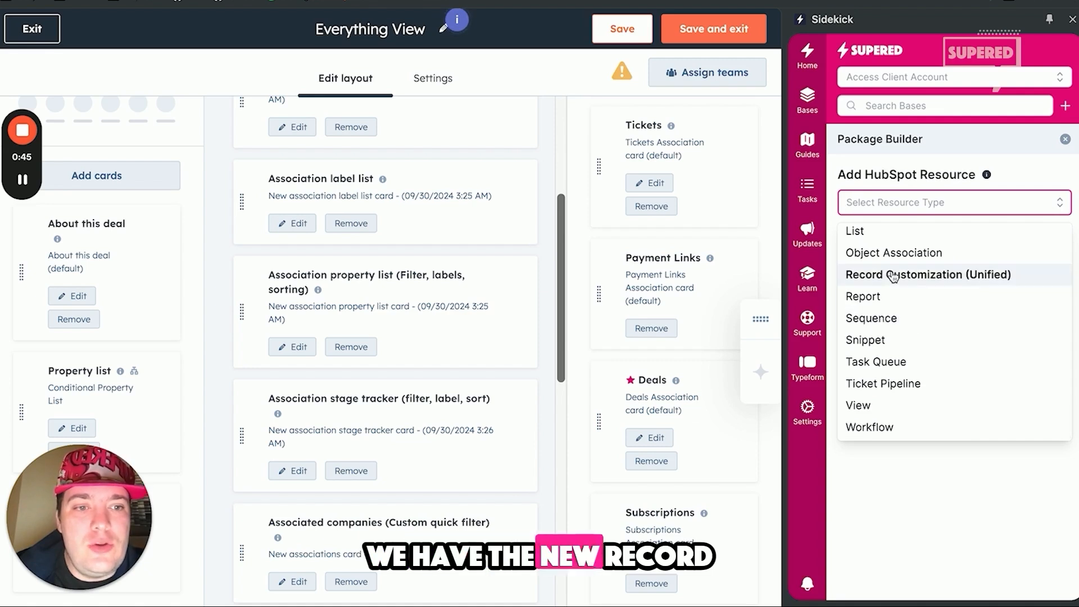
type("record")
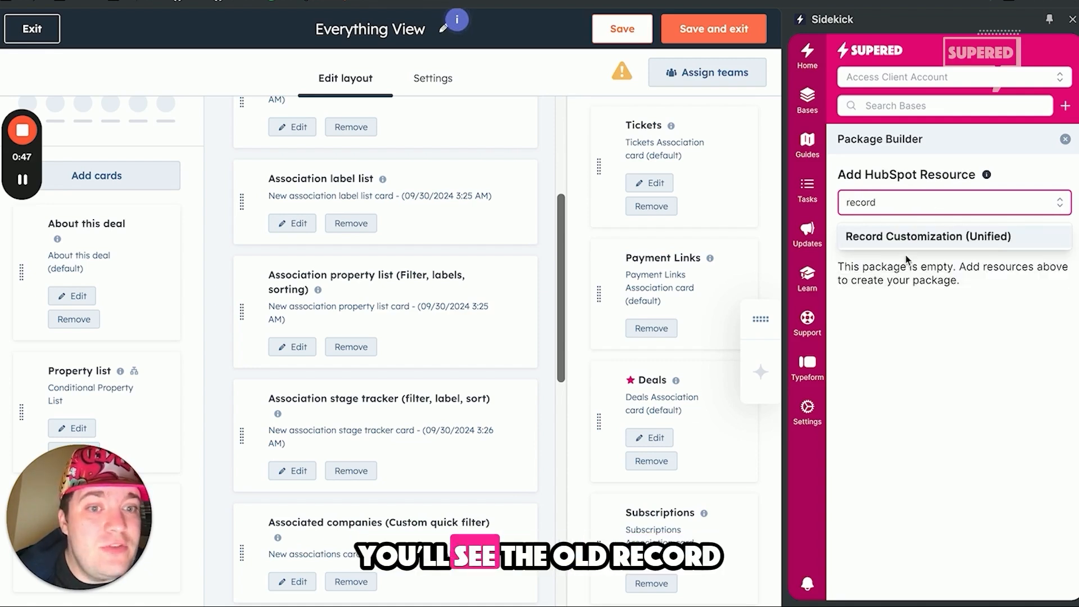
left_click(903, 236)
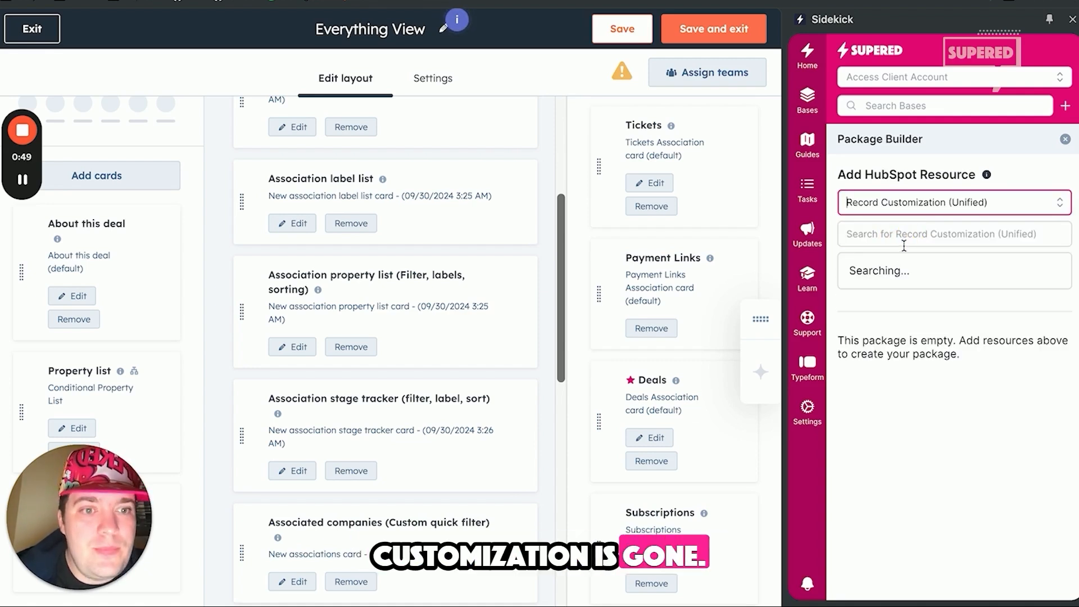
Step: Search the record customizations for "everything" and add Deal — Everything View to the package
scroll(973, 358, "down", 2)
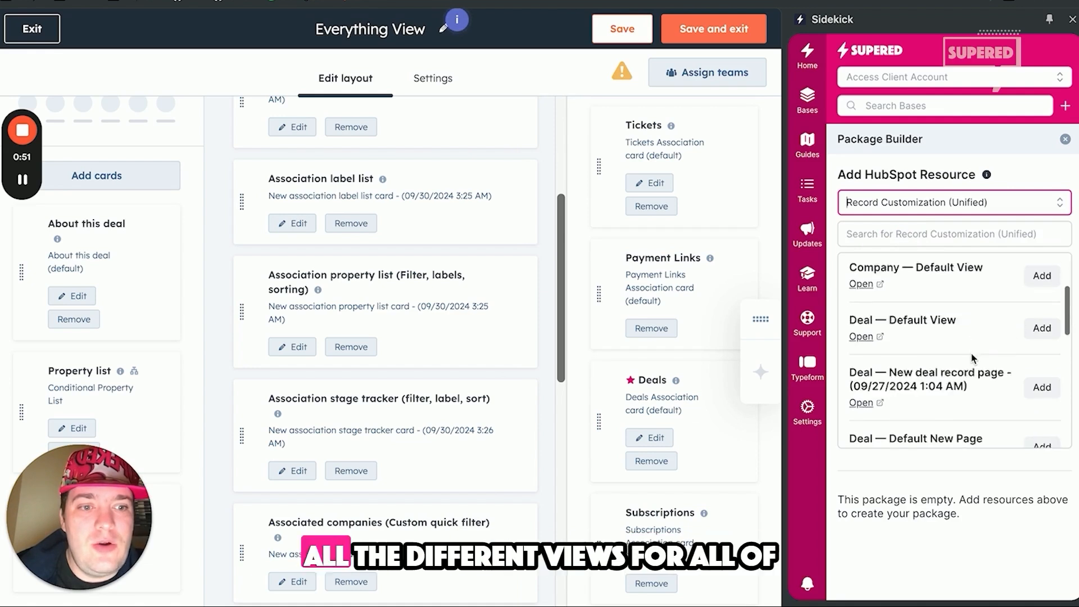
scroll(973, 358, "down", 3)
scroll(973, 359, "up", 5)
left_click(883, 234)
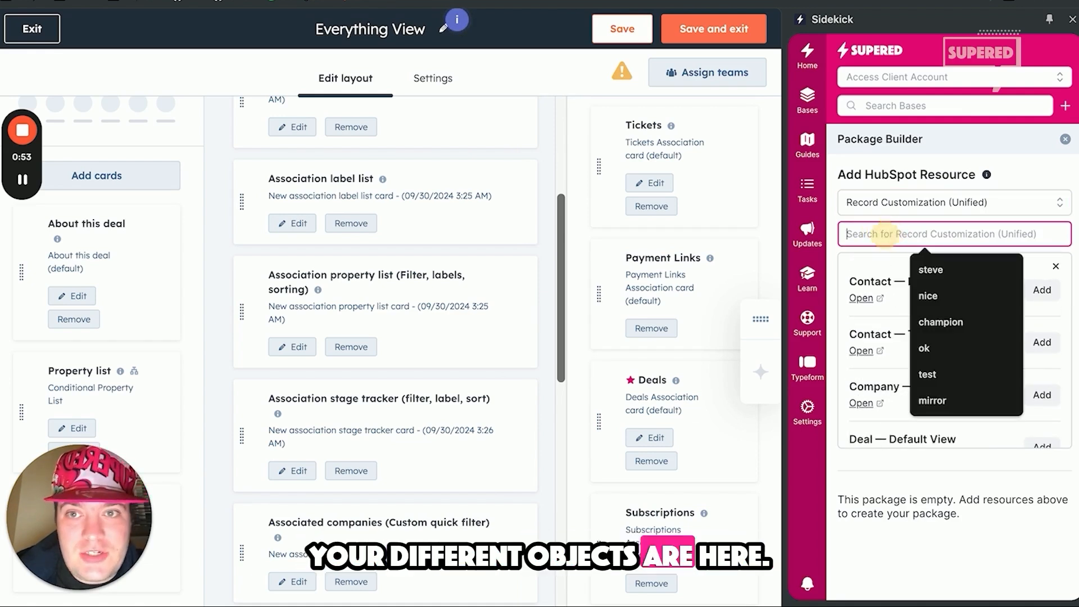
type("everything")
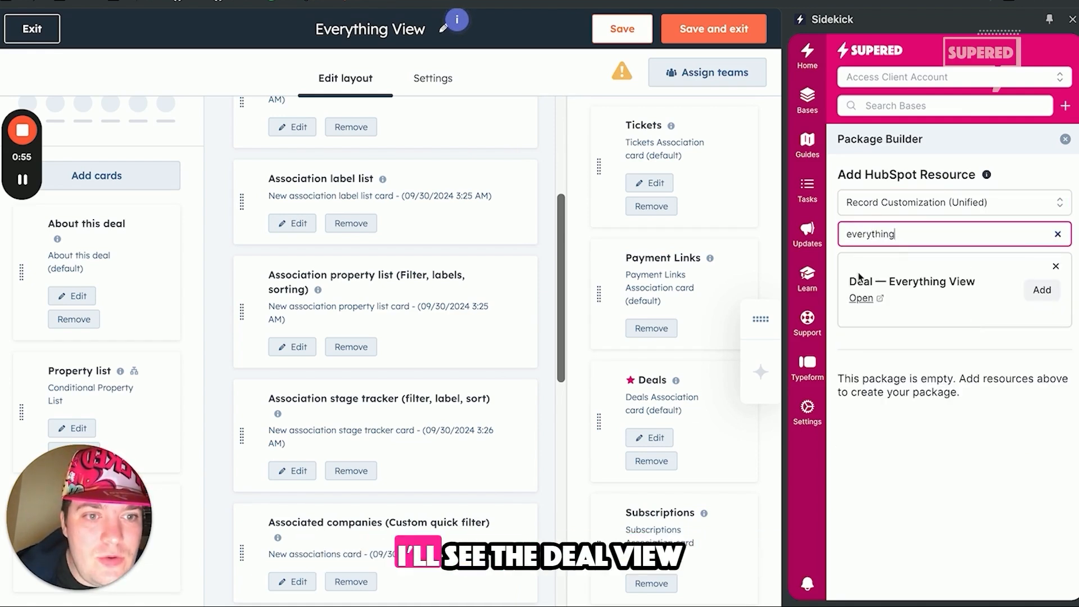
left_click_drag(851, 281, 976, 281)
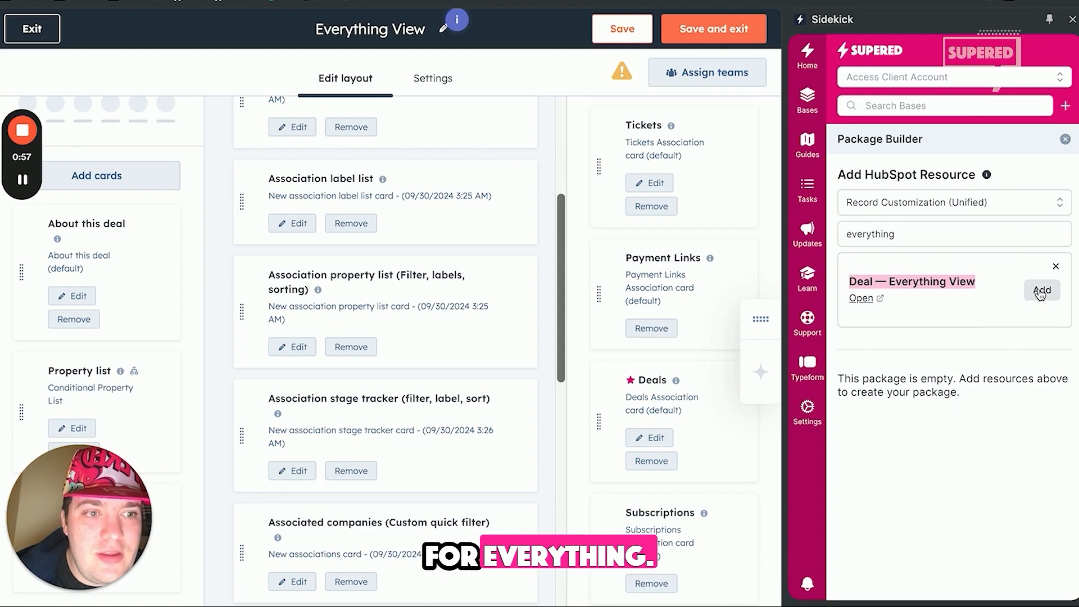
left_click(1041, 292)
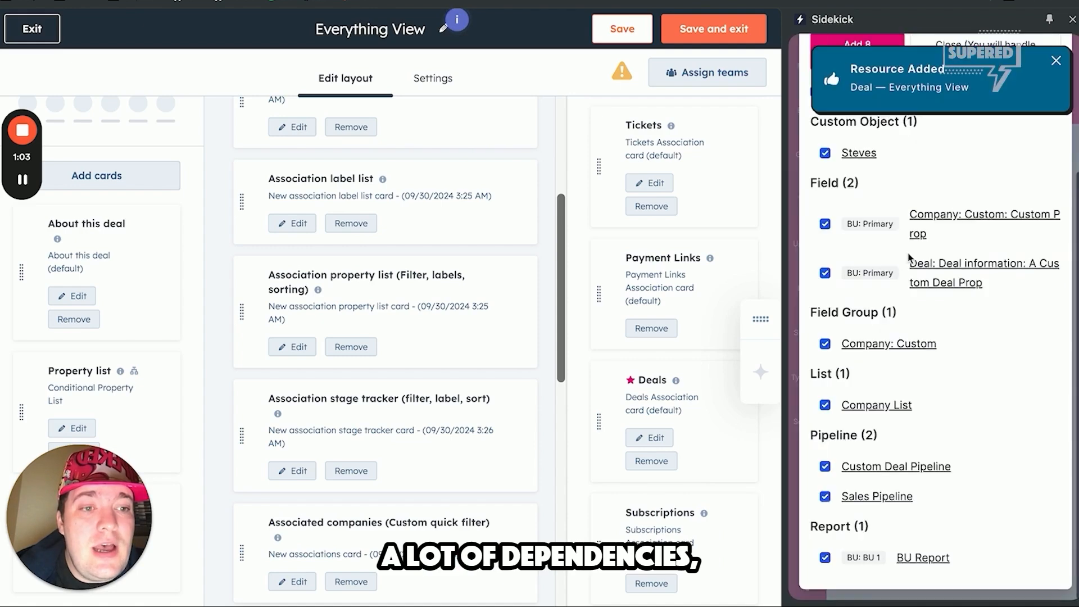
Step: Add all listed dependencies of Everything View to the package, including the additional custom object they require
scroll(897, 205, "up", 3)
left_click(865, 230)
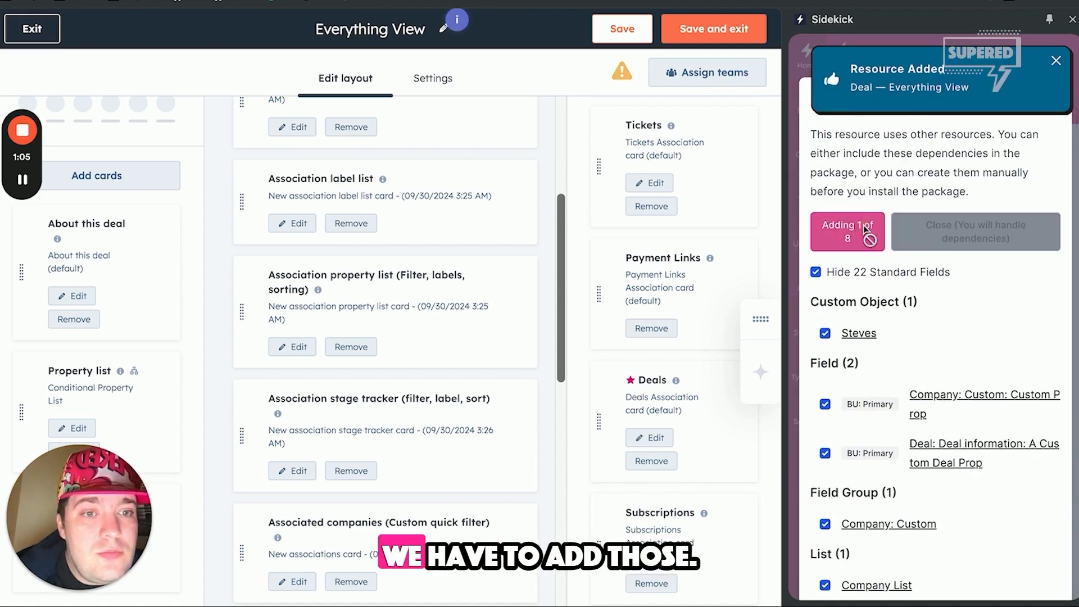
scroll(866, 236, "down", 2)
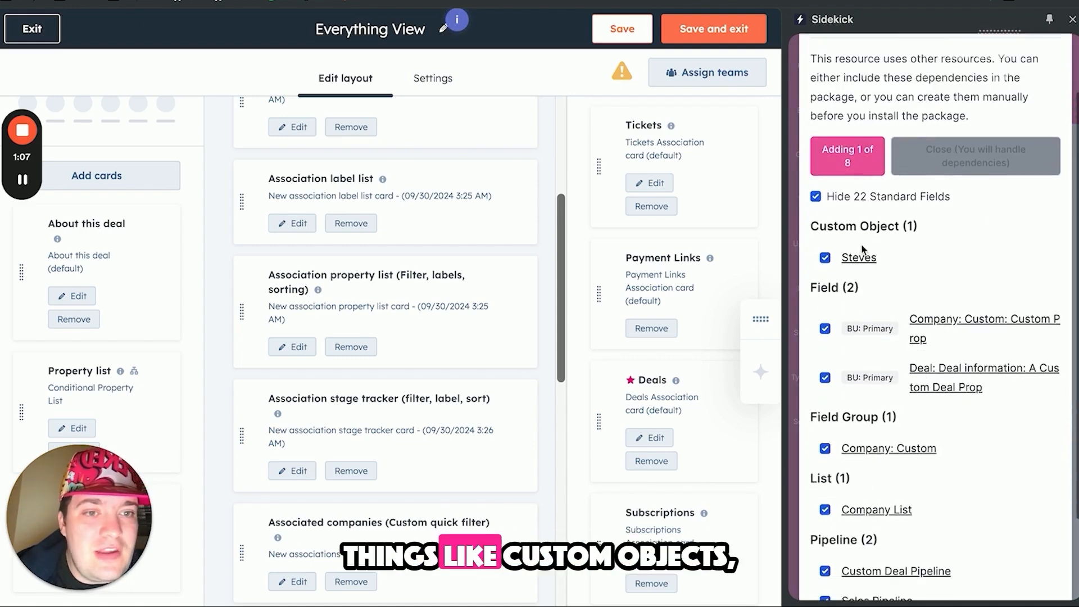
scroll(862, 249, "down", 2)
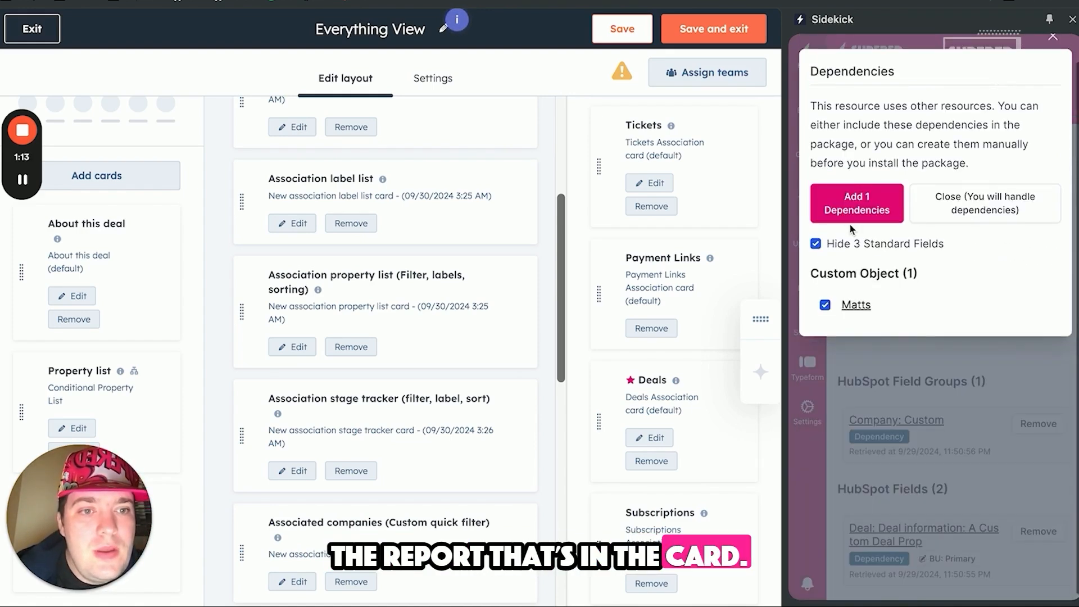
left_click(866, 218)
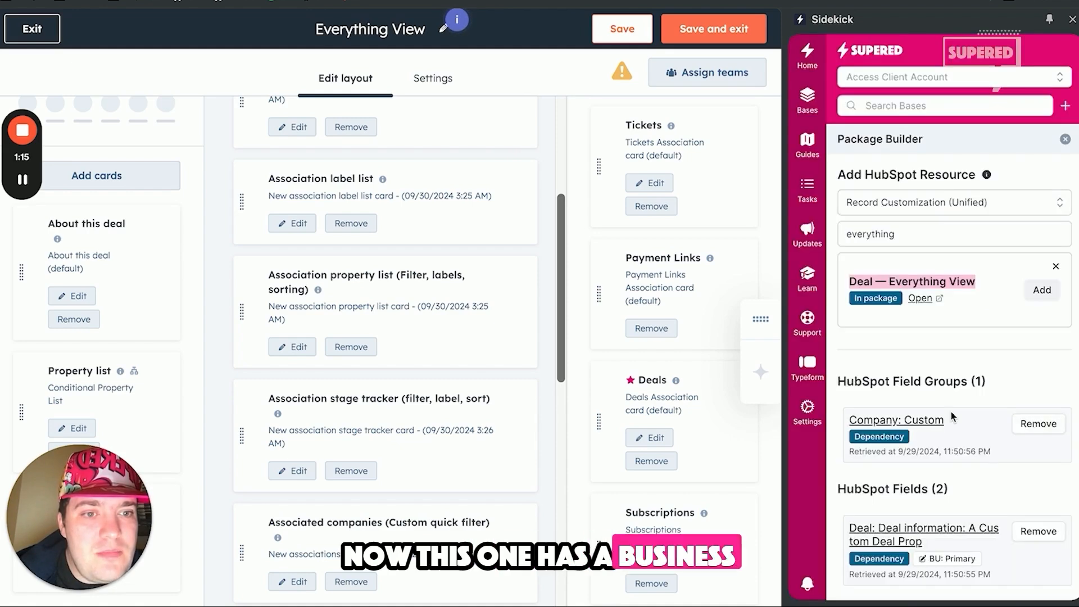
Step: Change the business unit of the BU Report resource to Primary
scroll(951, 413, "down", 5)
left_click(951, 417)
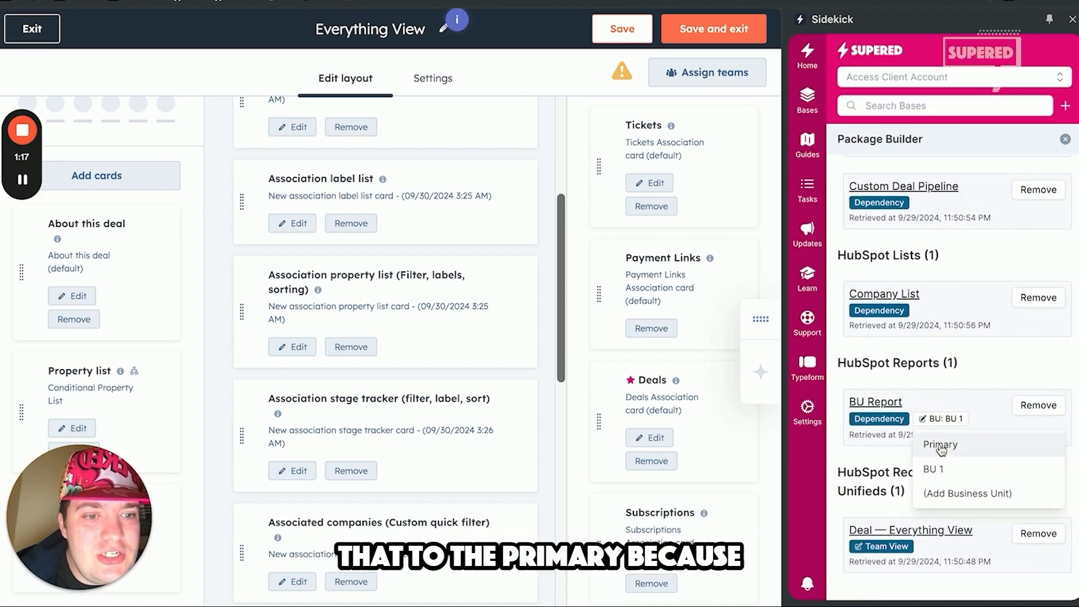
left_click(939, 444)
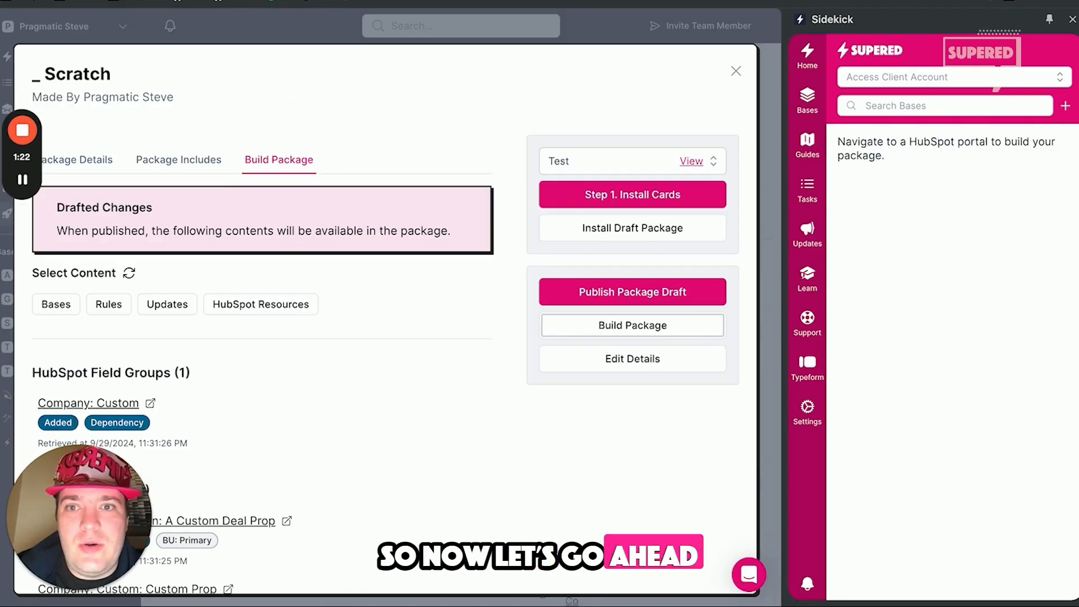
Step: Install the draft _ Scratch package on Test and open the installation of its HubSpot resources
left_click(566, 234)
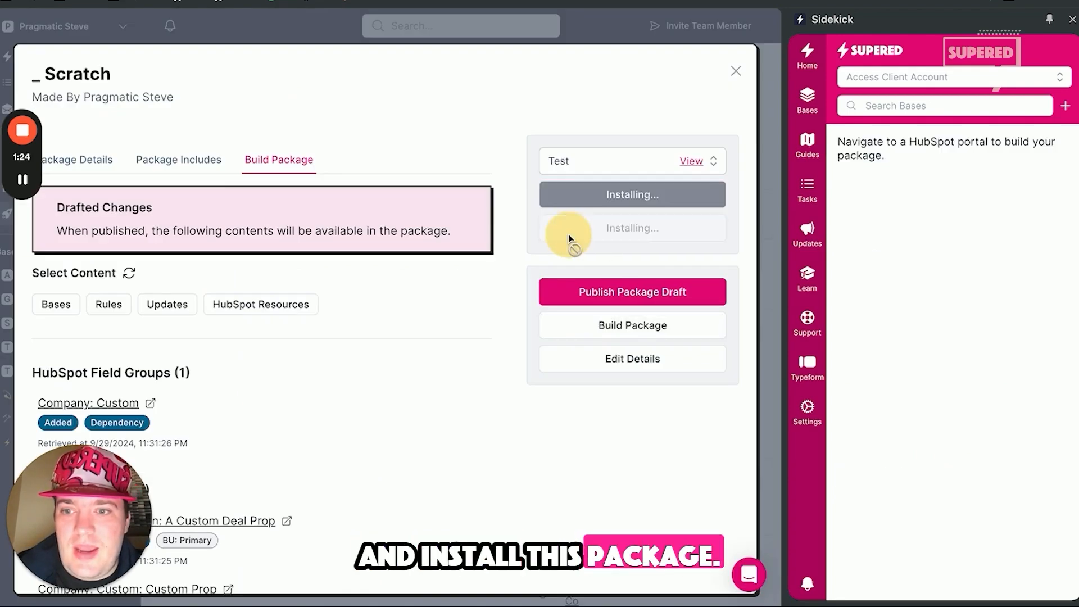
left_click(289, 268)
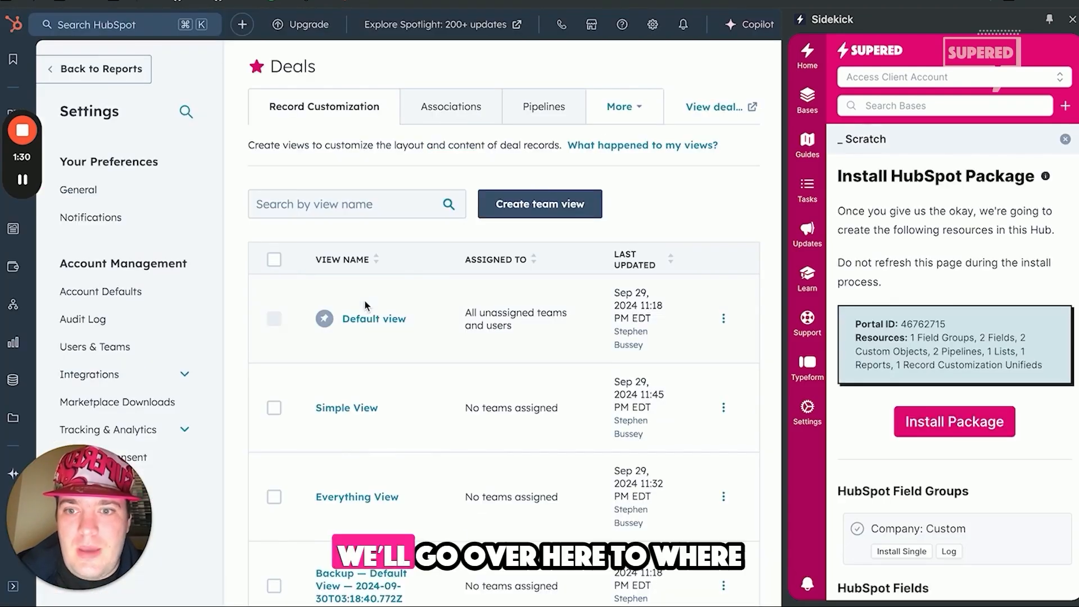
Step: Delete the existing Everything View and Simple View from the deal record customization views
scroll(366, 305, "down", 2)
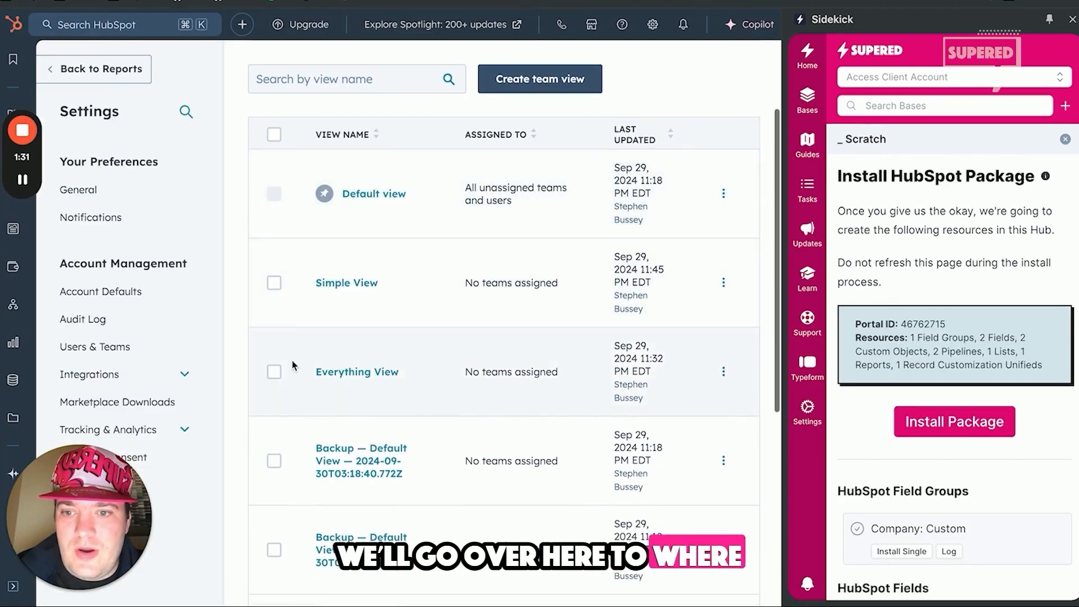
left_click(274, 372)
left_click(275, 282)
left_click(403, 136)
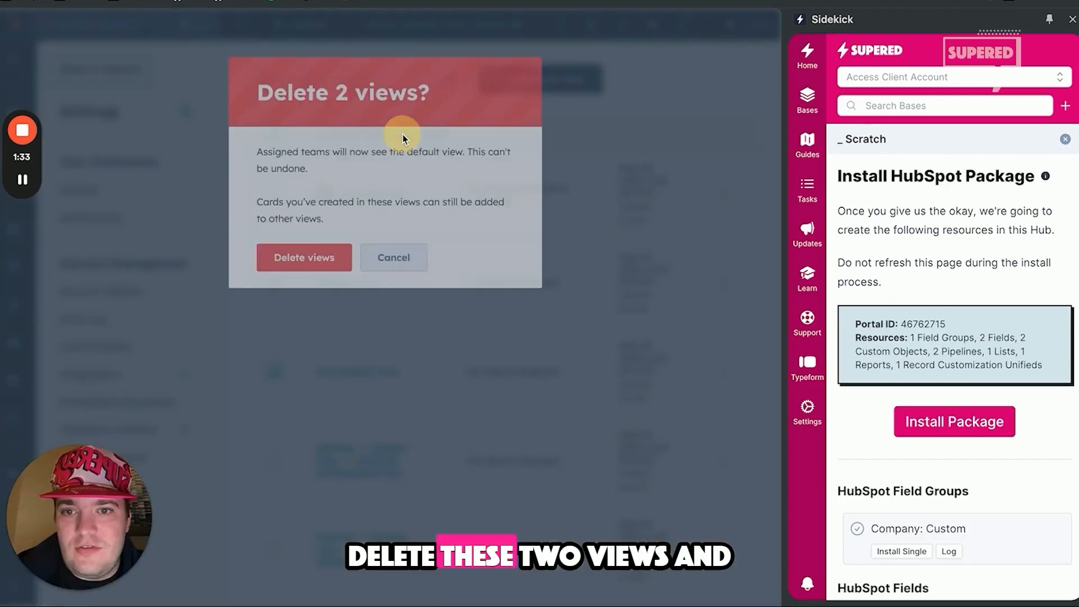
left_click(309, 261)
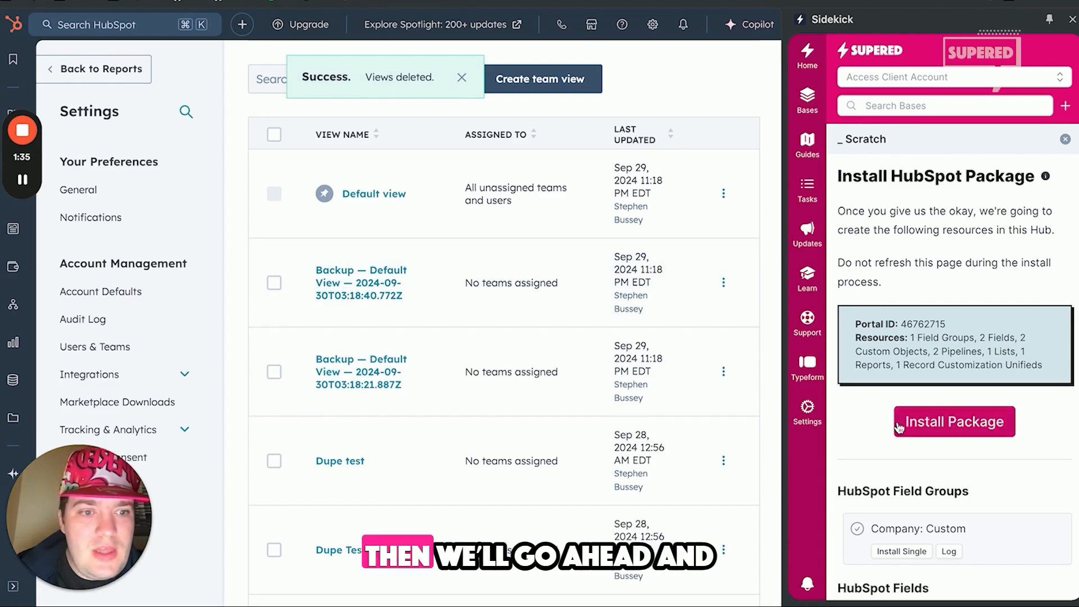
Step: Install the HubSpot package, continue with properties and associations for both existing custom objects, and skip creating a new BU Report
scroll(902, 427, "down", 1)
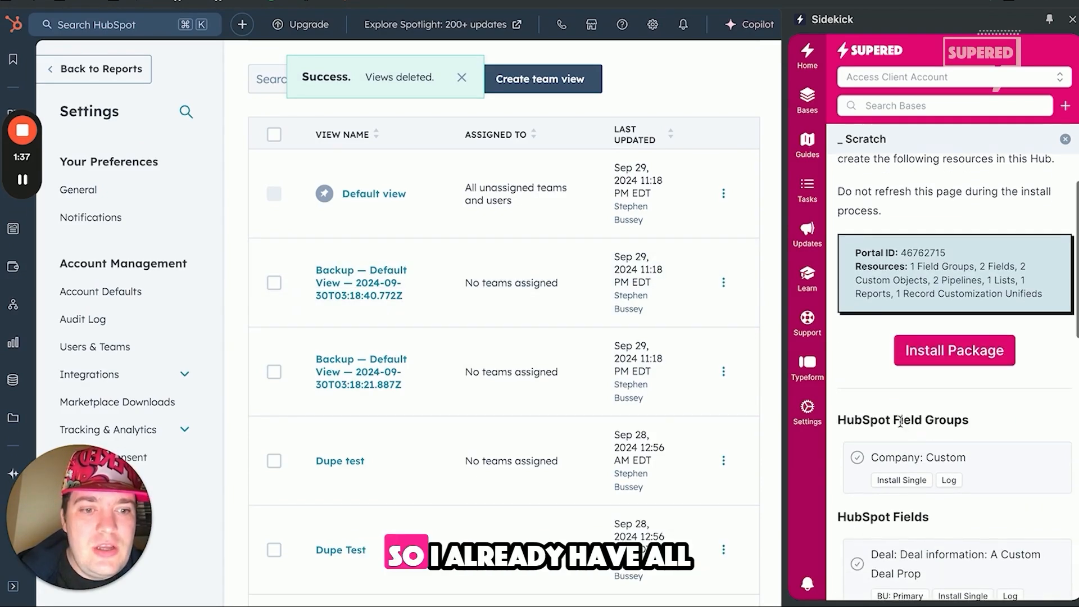
scroll(903, 423, "down", 1)
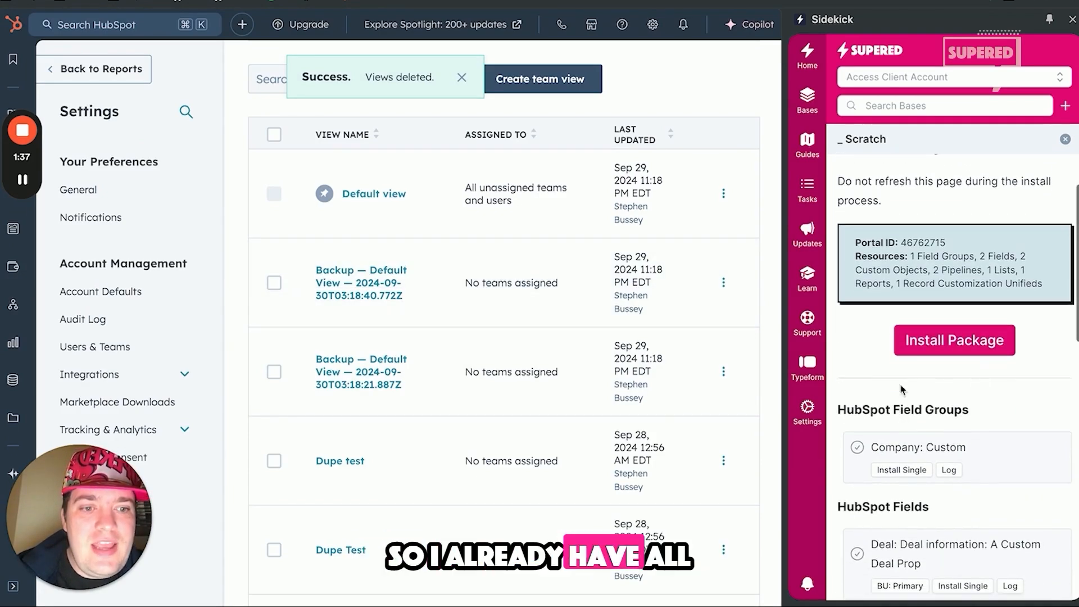
left_click(930, 341)
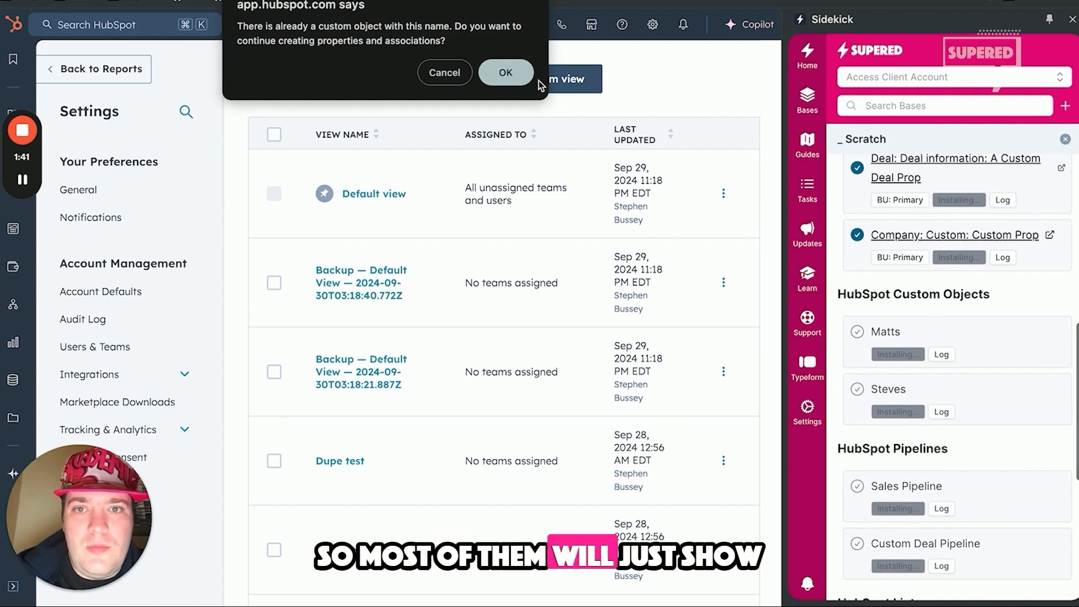
left_click(506, 72)
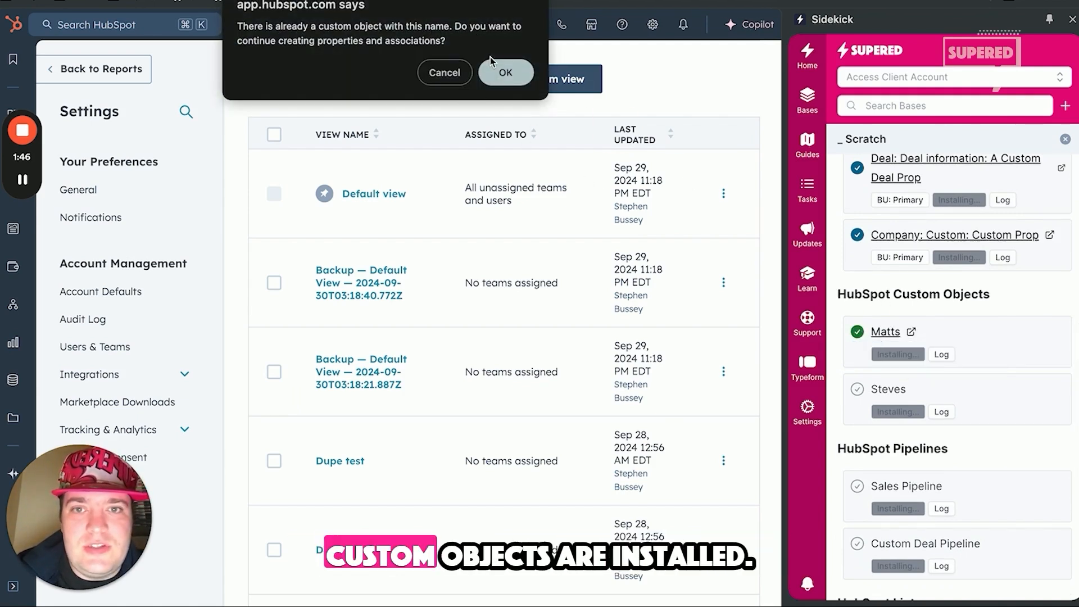
left_click(505, 74)
scroll(1068, 480, "down", 4)
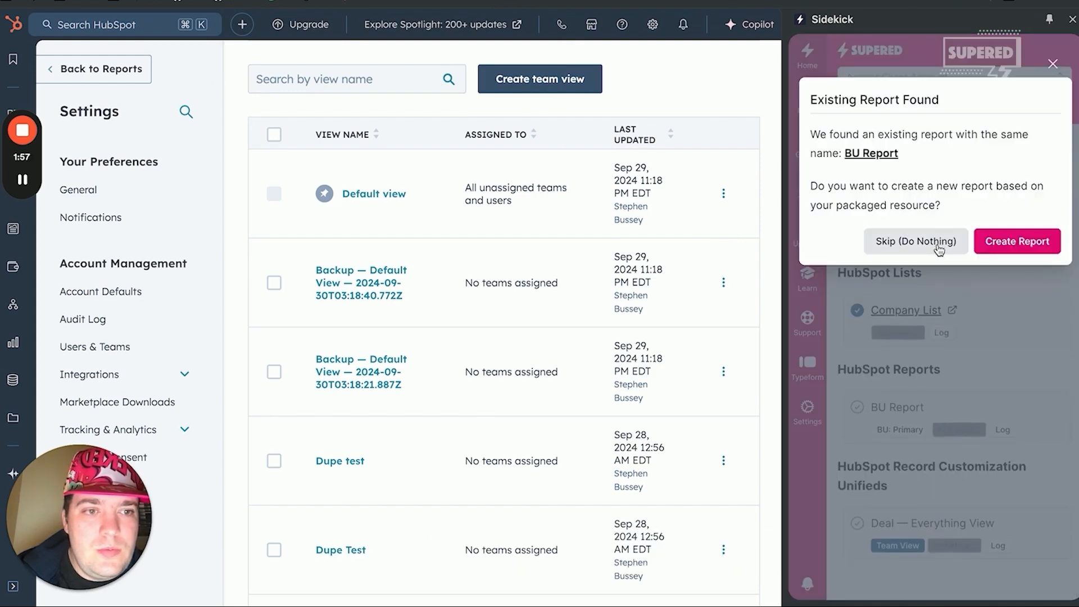
left_click(915, 241)
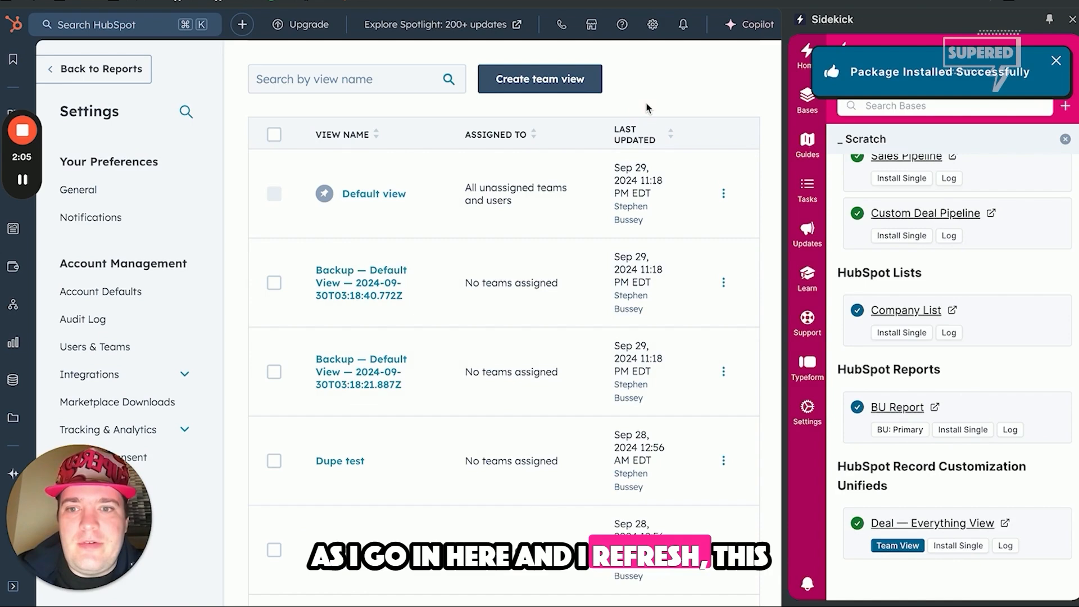
Step: Reload the deal record customization views and check the installed Everything View and its available actions
key("super+r")
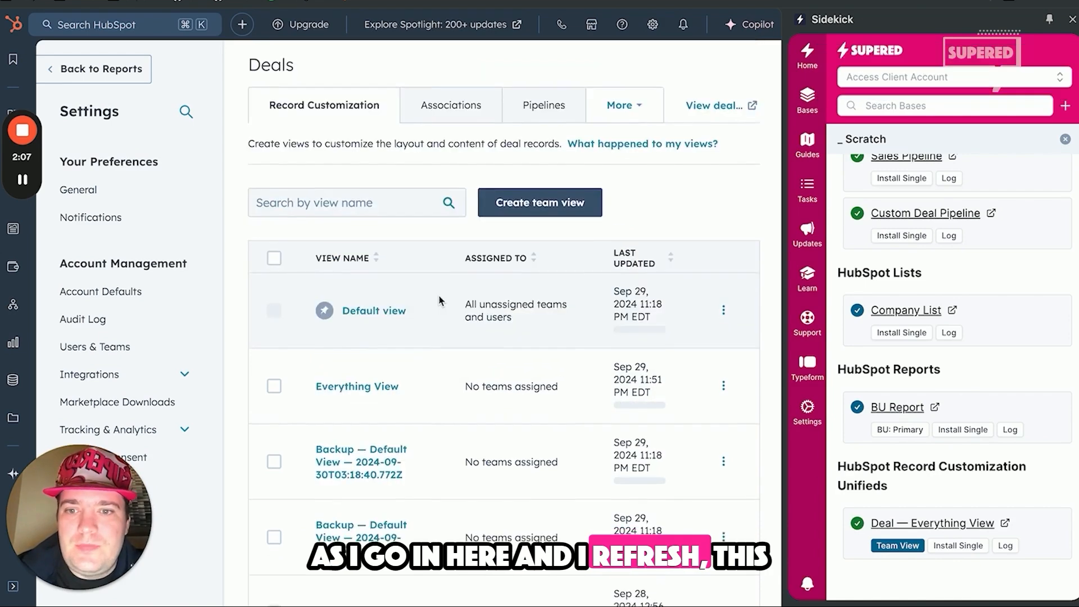
scroll(439, 301, "down", 2)
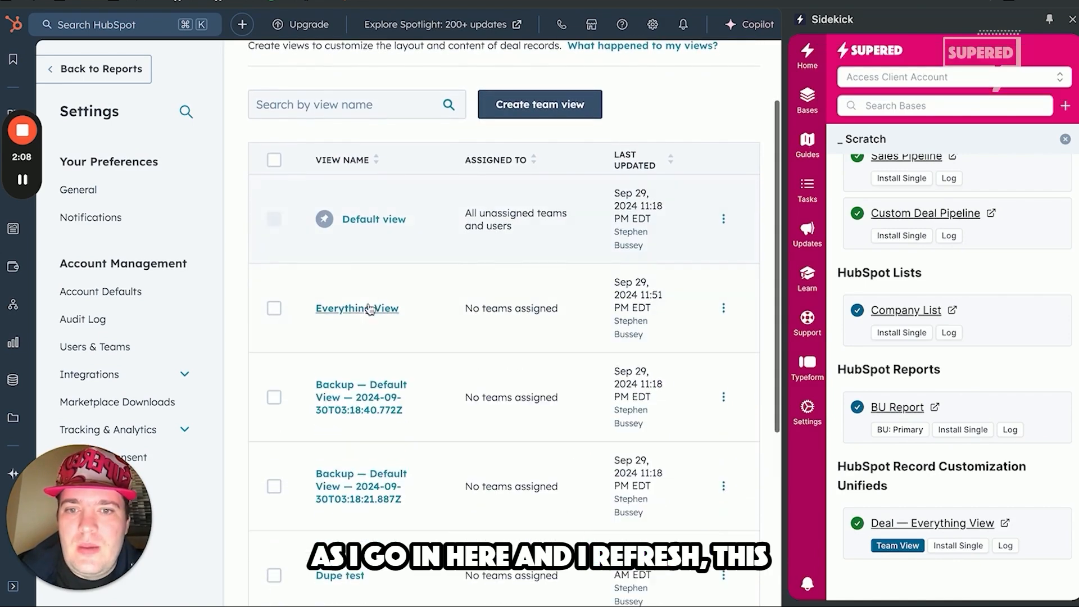
left_click(717, 311)
left_click(462, 331)
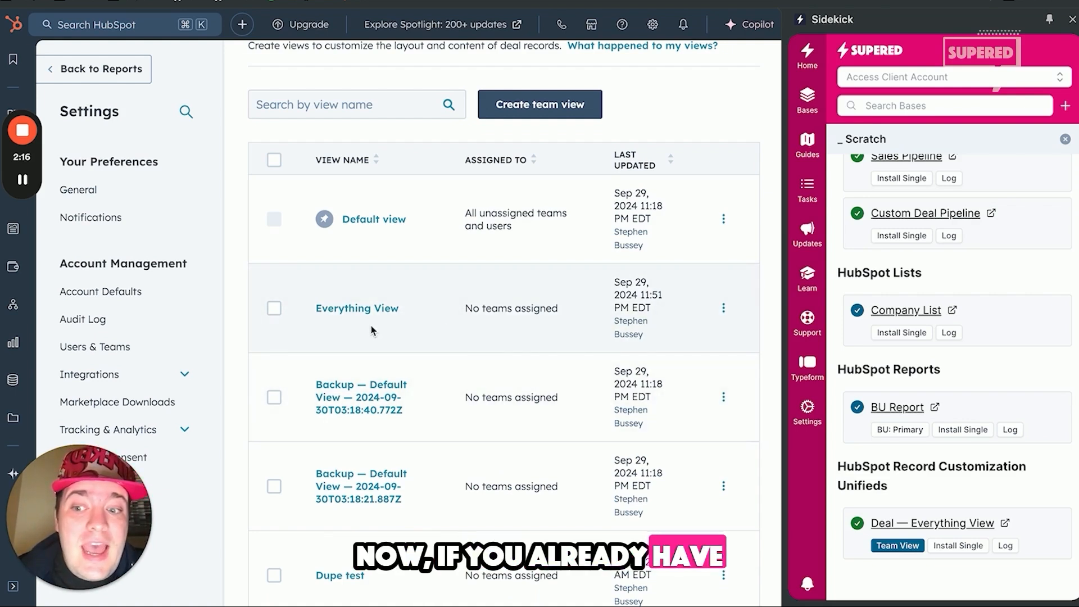
left_click_drag(310, 313, 418, 312)
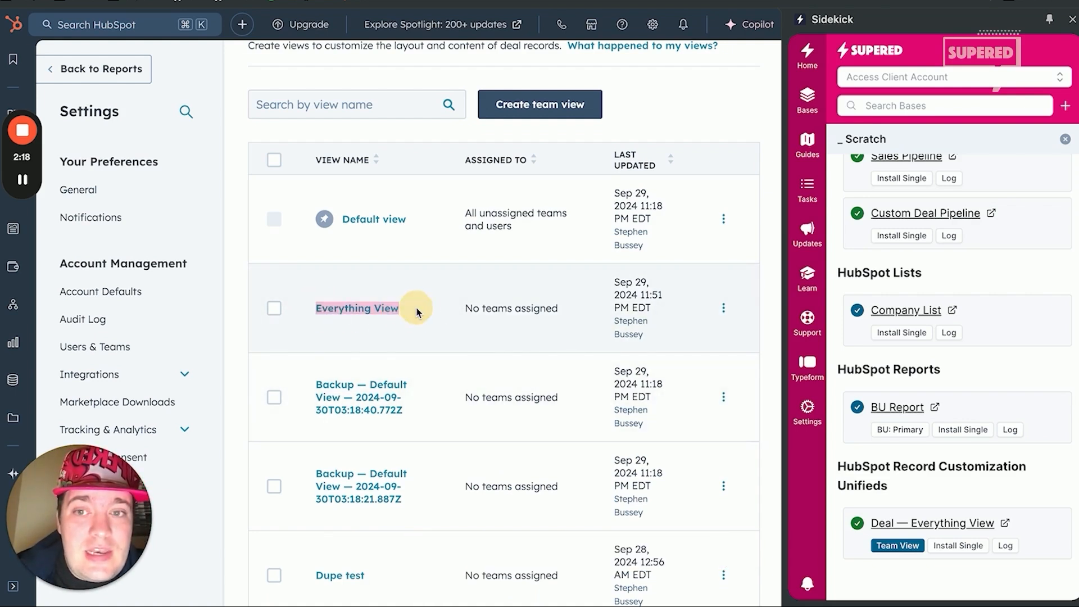
Step: Reinstall only the Deal — Everything View resource and reload the deal record customization views
left_click(949, 545)
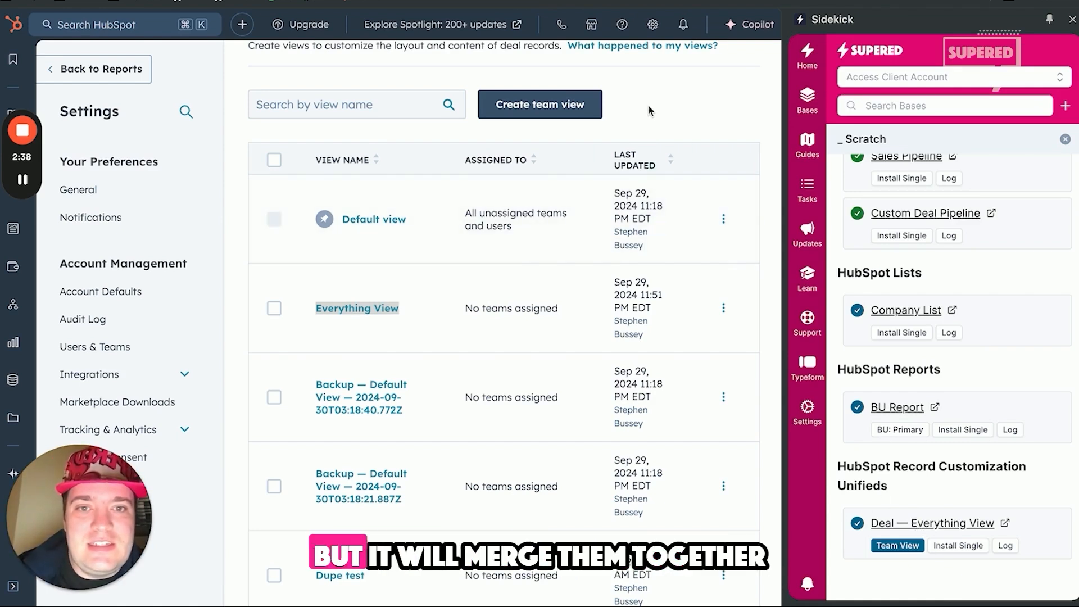
key("super+r")
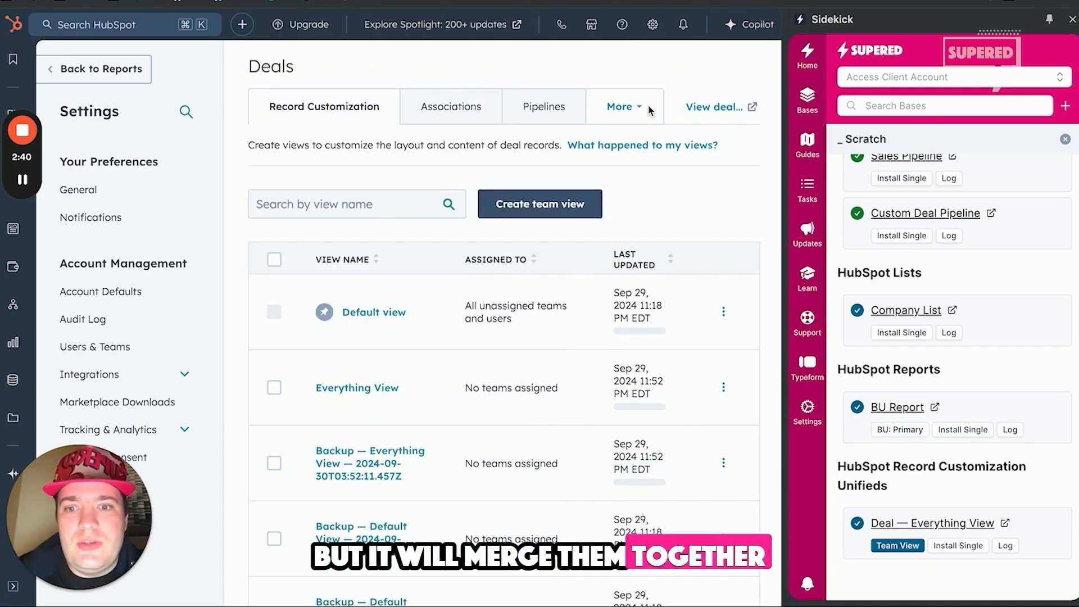
scroll(650, 111, "down", 3)
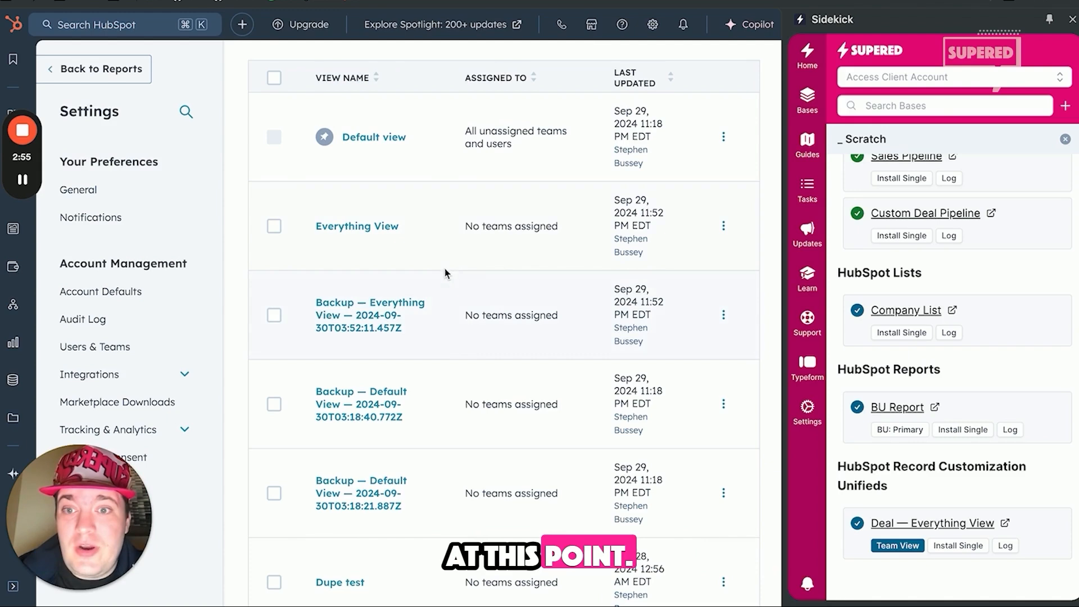
Step: Open Everything View and examine the cards on its Overview and custom tabs
left_click(360, 227)
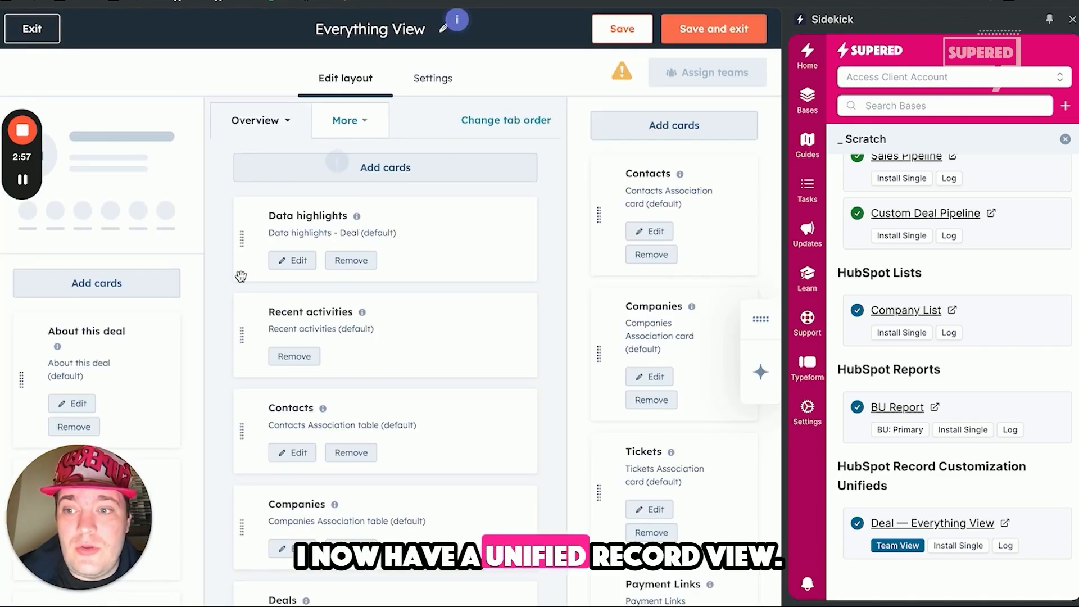
scroll(240, 276, "down", 10)
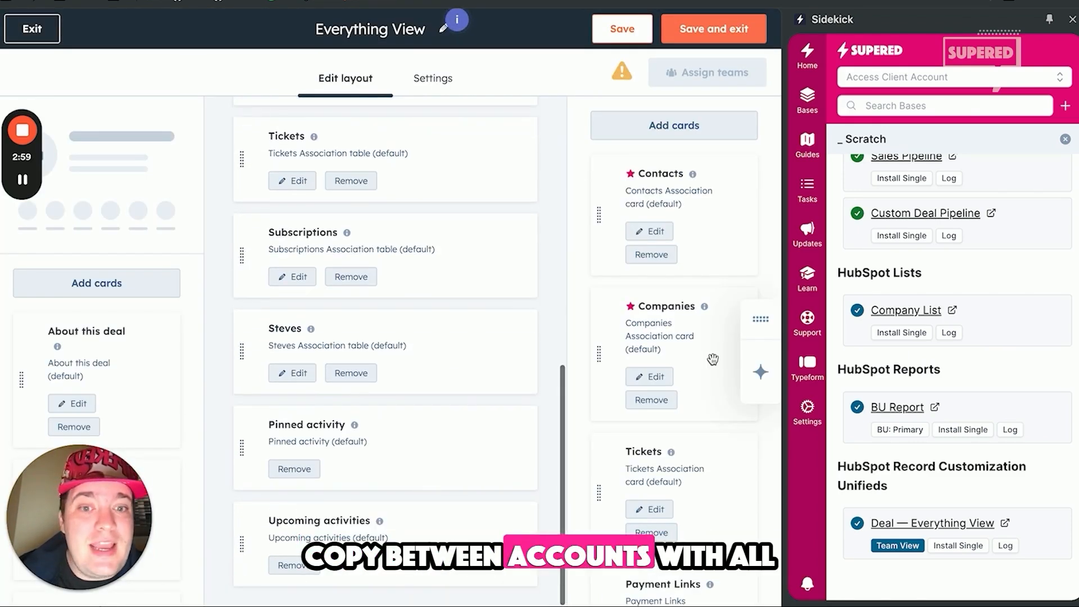
scroll(393, 347, "up", 10)
left_click(360, 126)
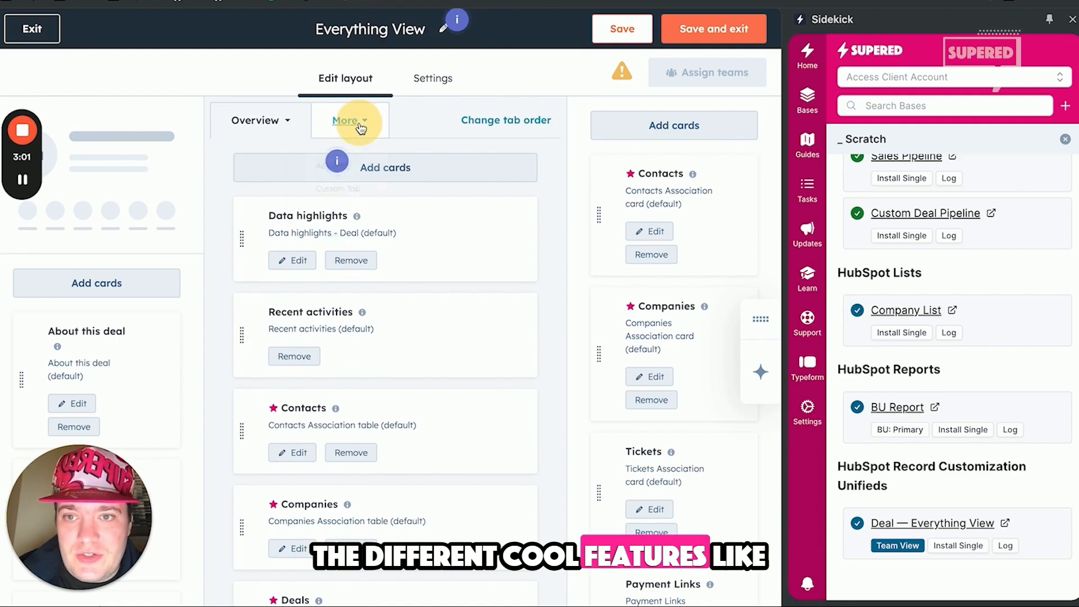
left_click(333, 224)
scroll(397, 438, "down", 3)
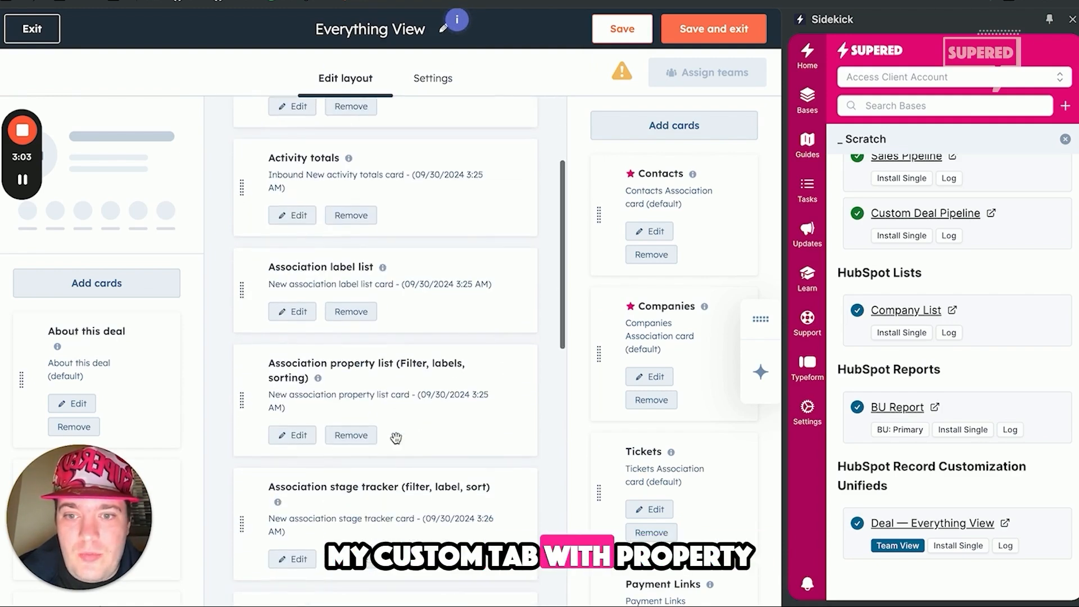
Step: Inspect the association property list card's filters, labels and sorting, close it unsaved, and exit the Everything View editor
left_click(293, 441)
scroll(508, 401, "down", 5)
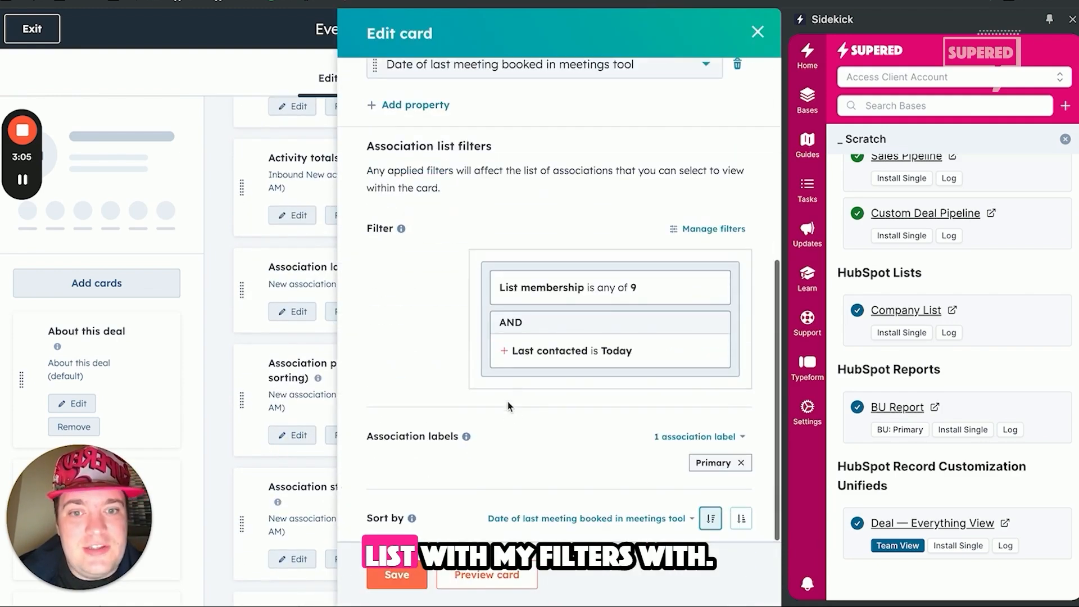
left_click(756, 33)
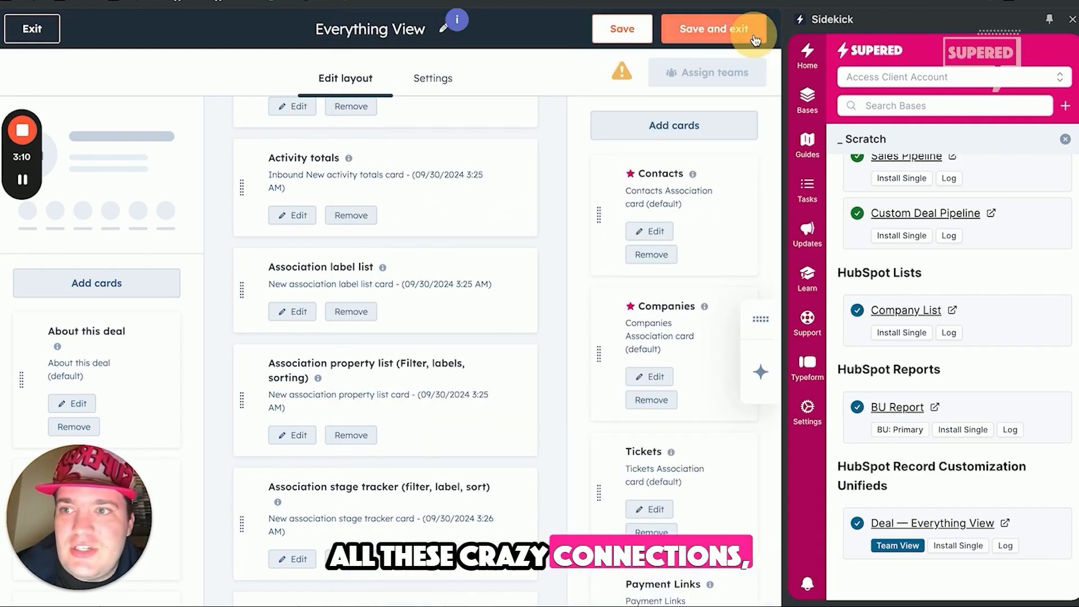
left_click(32, 28)
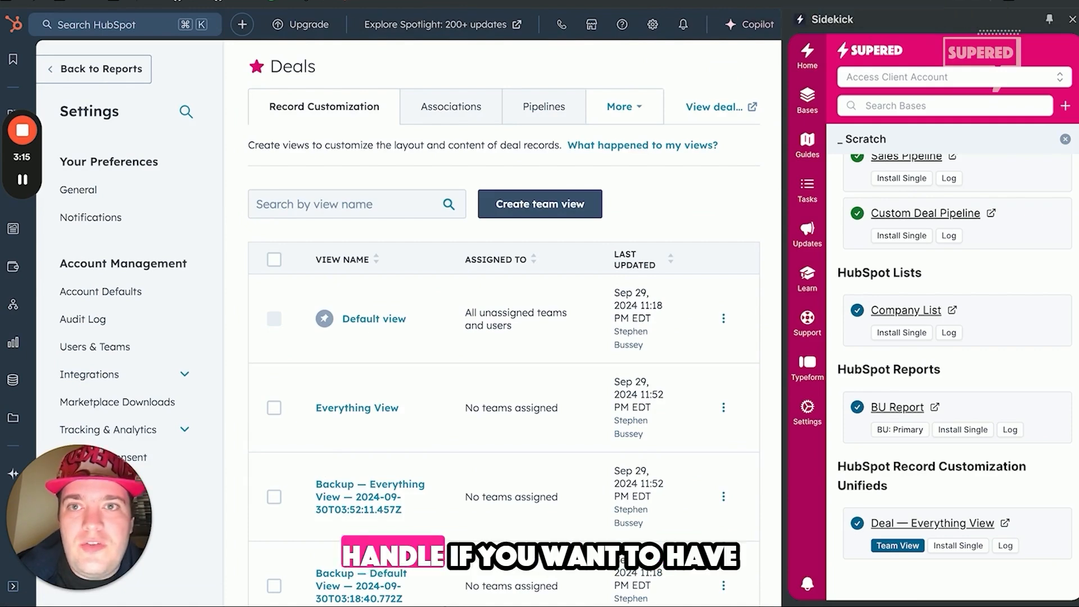
Step: Switch to Supered, uninstall the _ Scratch package from Test, and open the package for building in the source portal
left_click(298, 1)
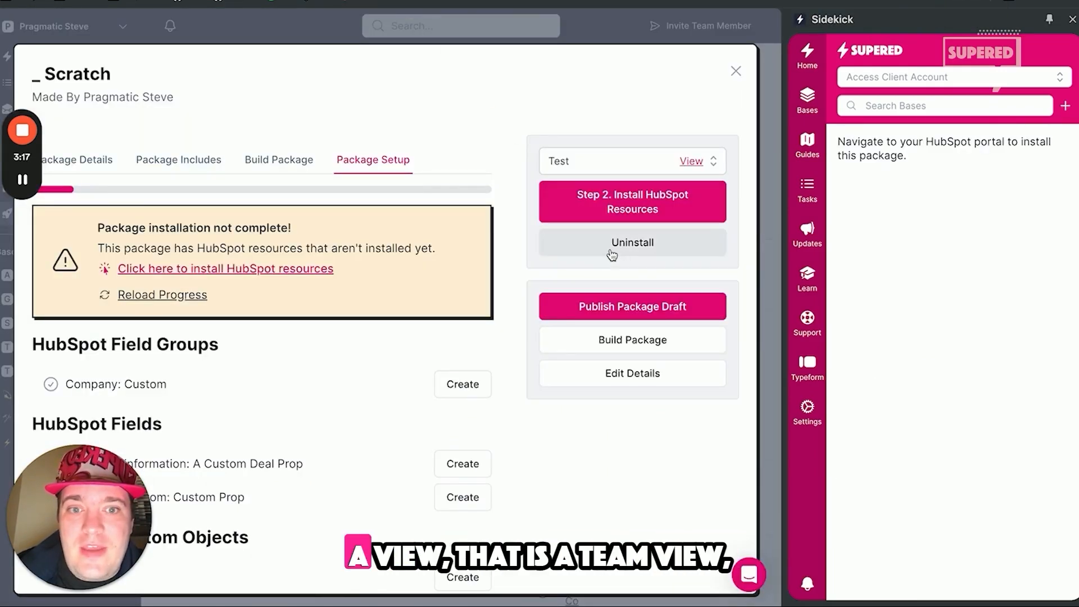
left_click(589, 253)
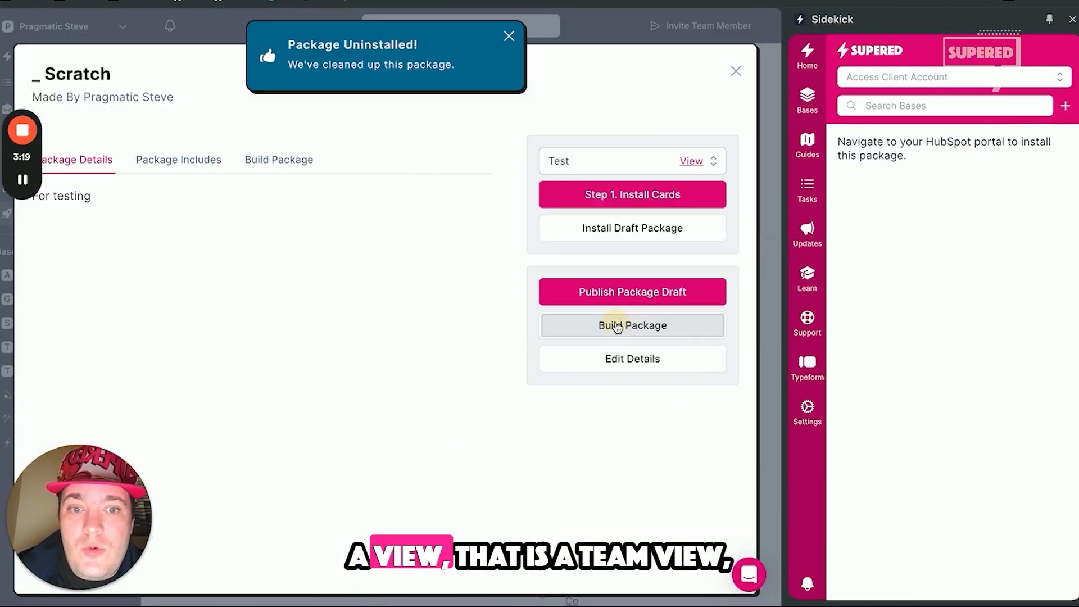
left_click(289, 300)
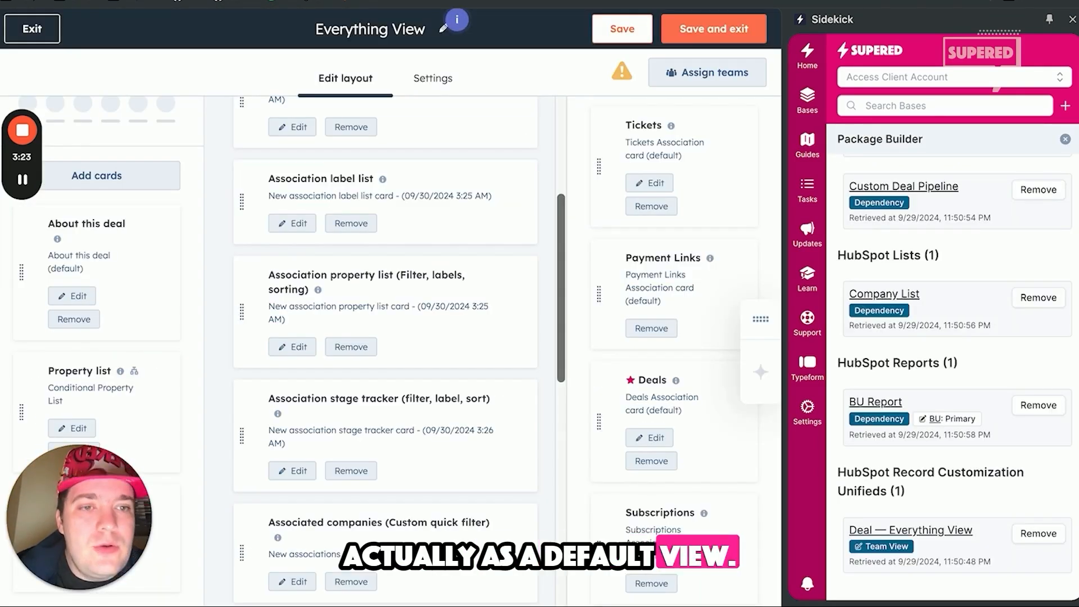
Step: Set the Deal — Everything View resource in the package to Default View and exit the view editor
scroll(902, 250, "up", 9)
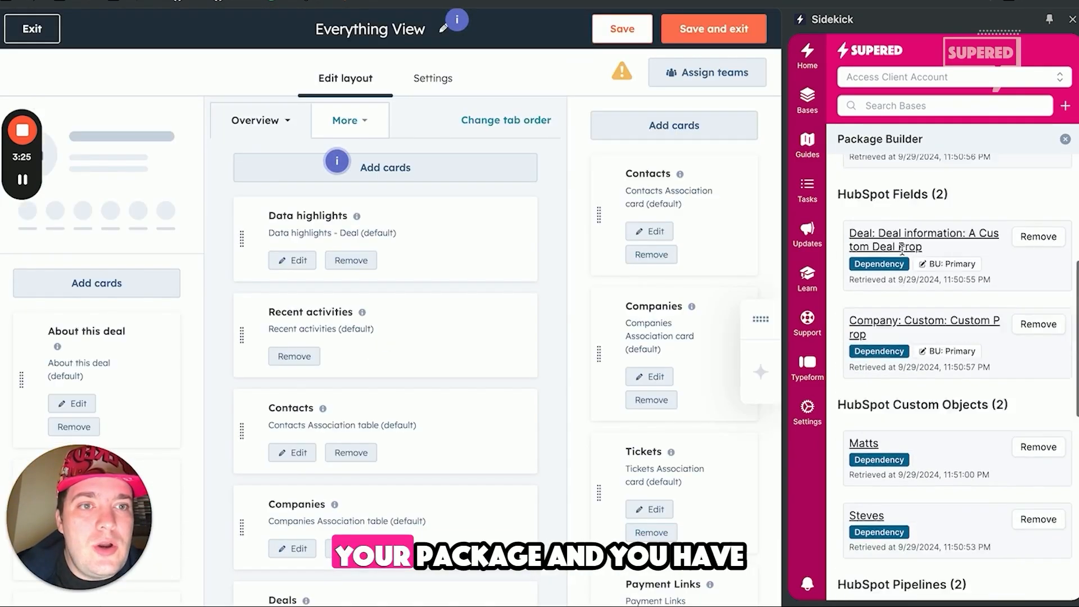
scroll(902, 249, "down", 8)
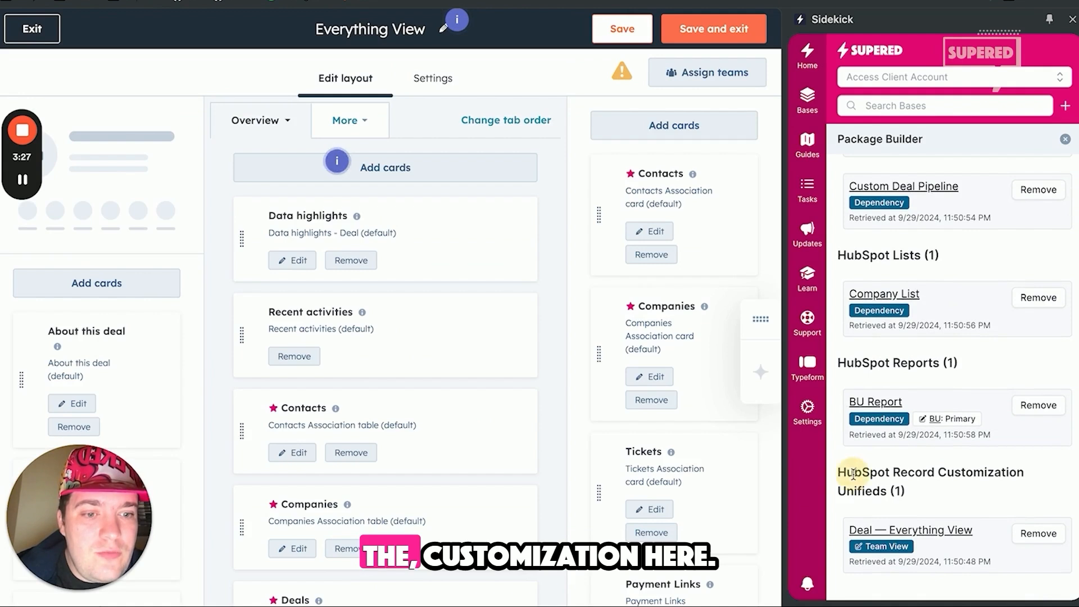
left_click_drag(853, 474, 935, 478)
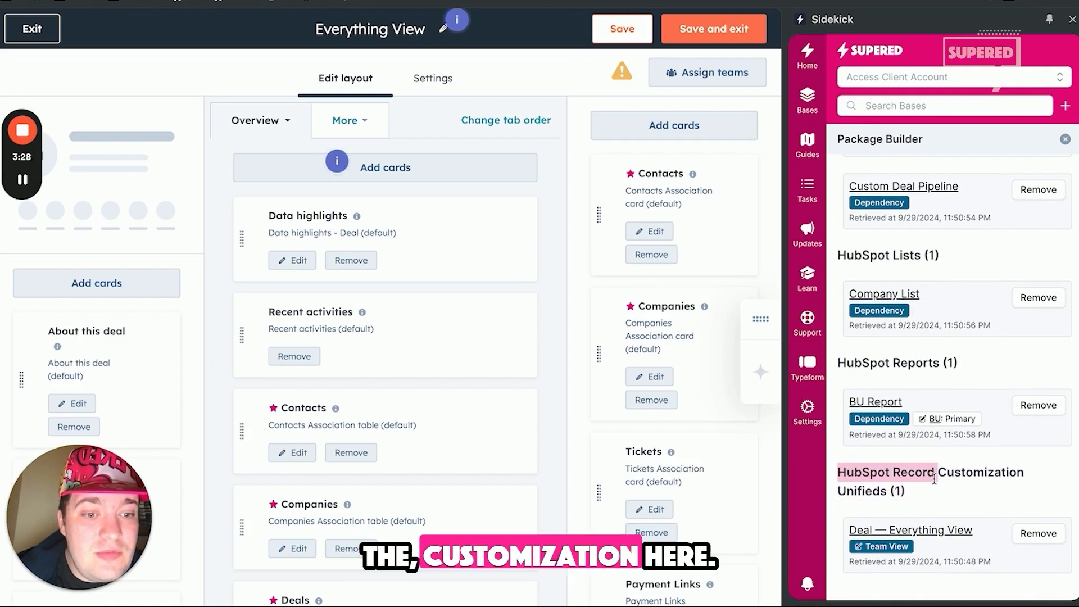
left_click(876, 547)
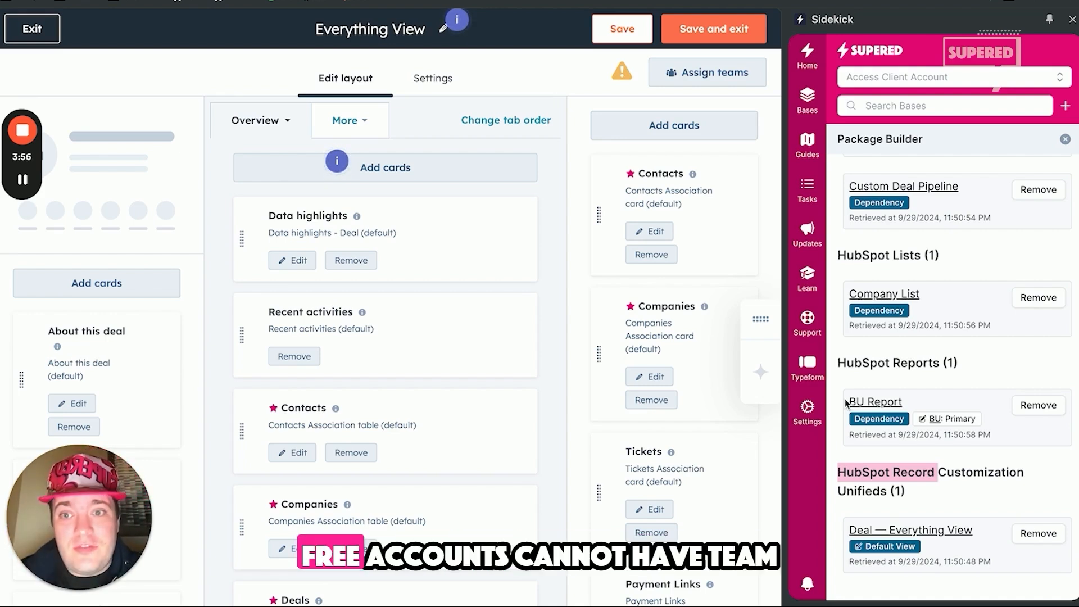
left_click(49, 38)
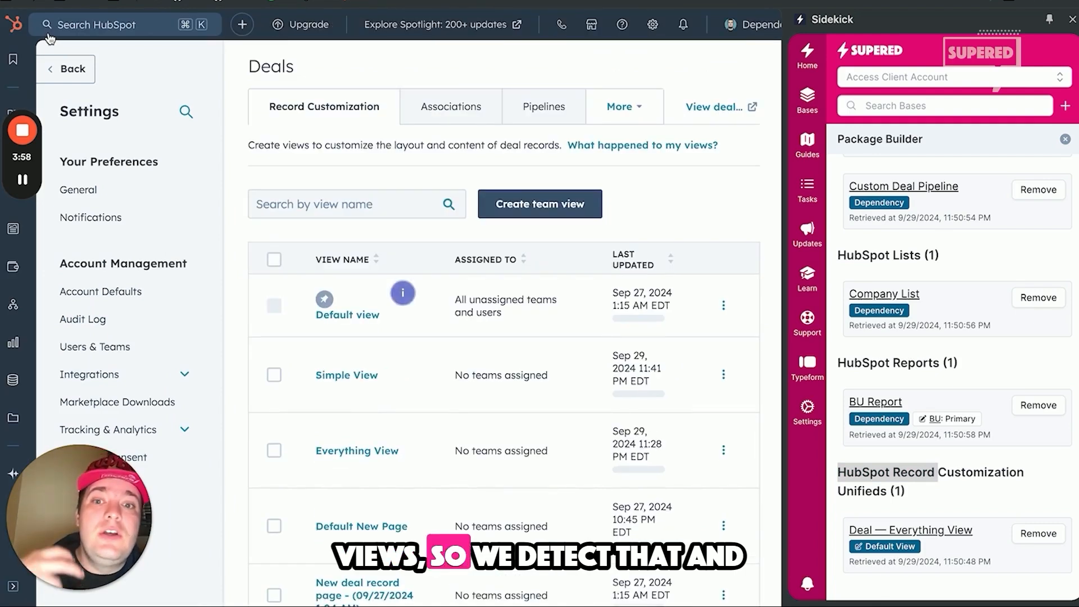